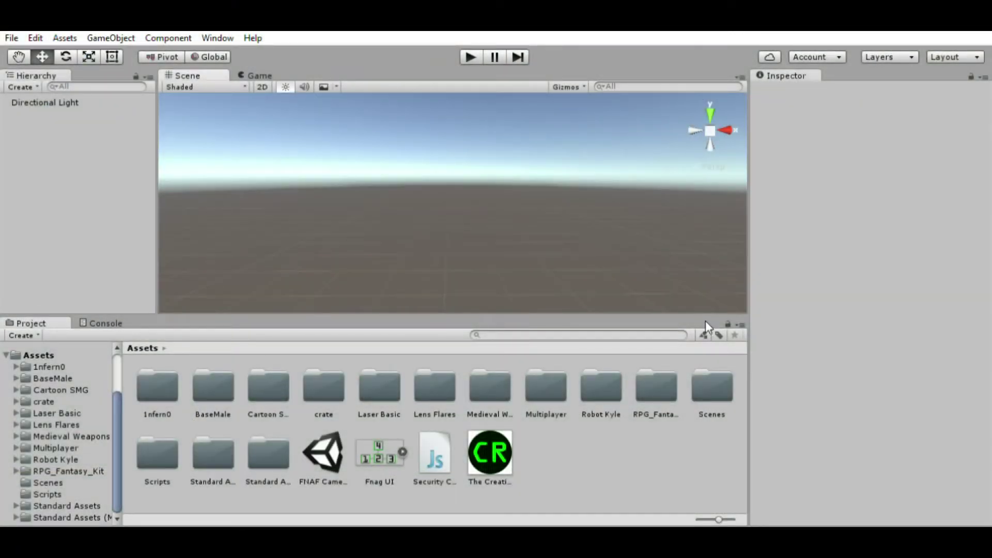
# Step: Stretch a new cube into a flat floor slab for the first room
pyautogui.moveTo(537, 164); pyautogui.dragTo(516, 192, button='right')
pyautogui.click(103, 101)
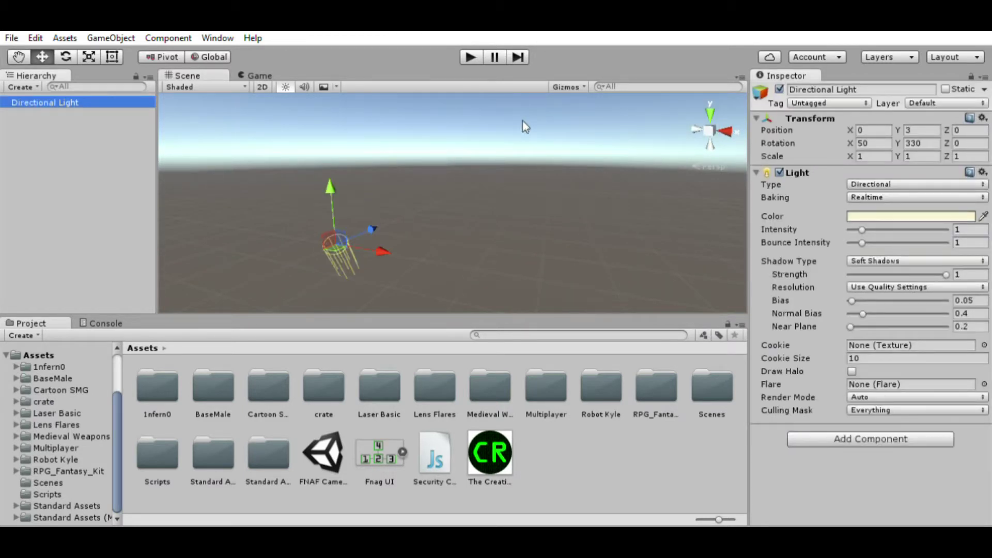
pyautogui.moveTo(620, 150); pyautogui.dragTo(584, 167, button='right')
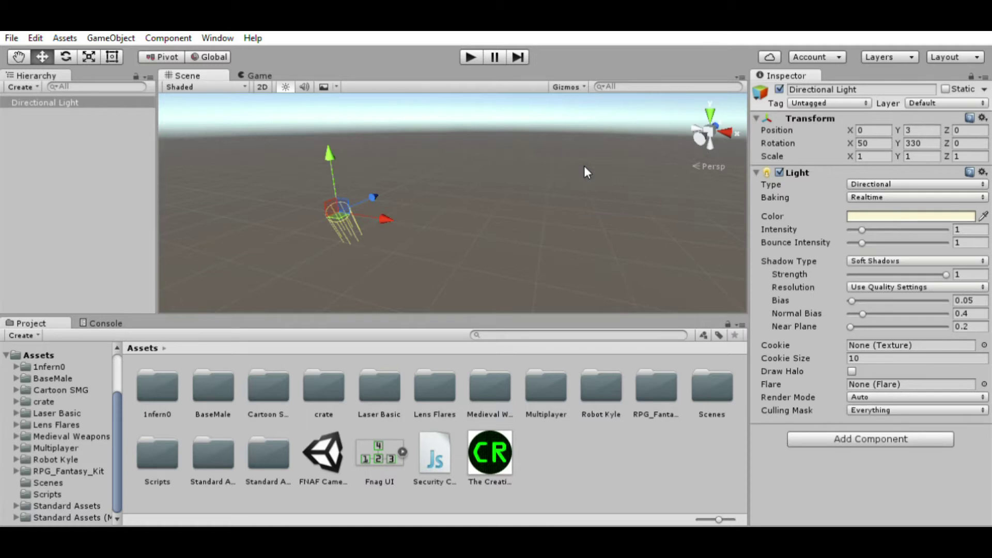
pyautogui.moveTo(538, 170); pyautogui.dragTo(569, 234, button='right')
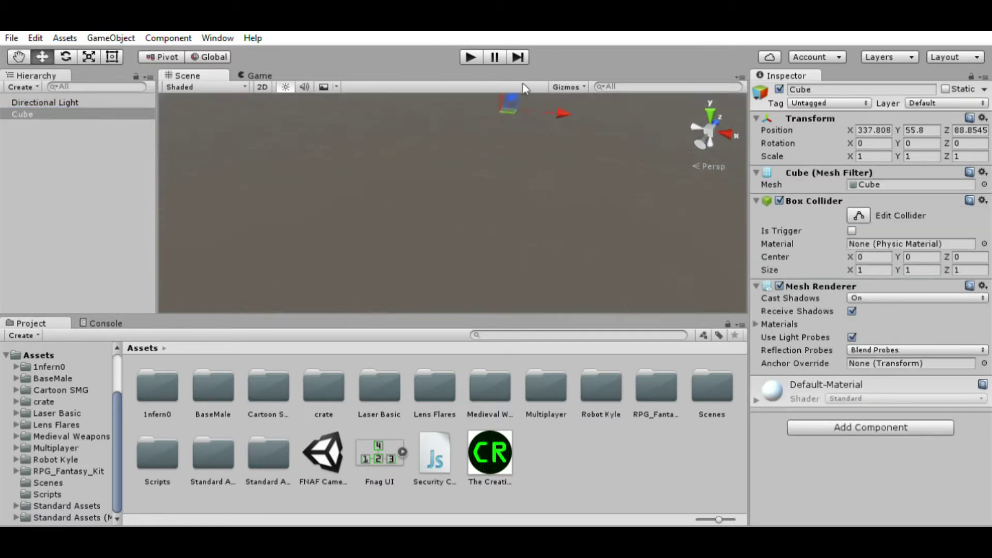
pyautogui.press('f')
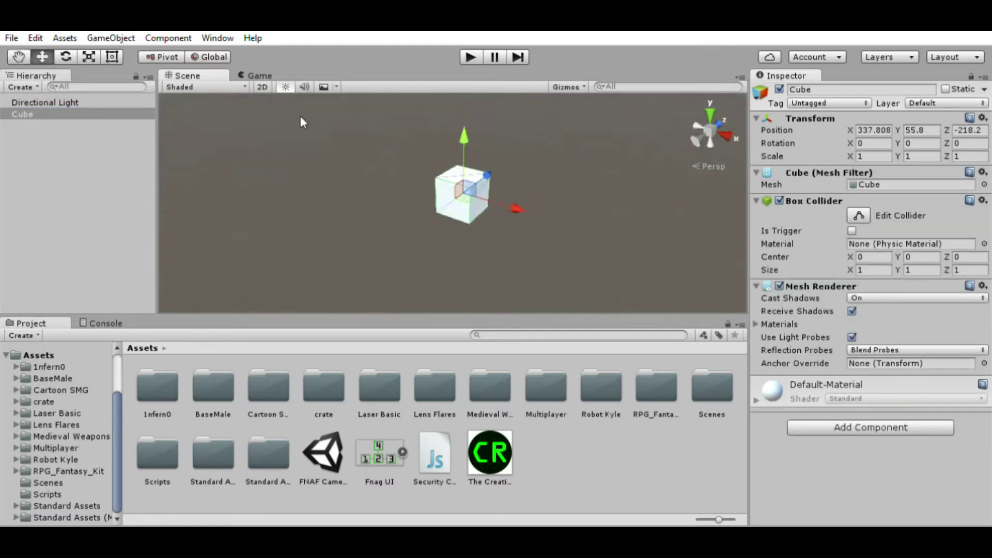
pyautogui.press('r')
pyautogui.moveTo(503, 150); pyautogui.dragTo(687, 158)
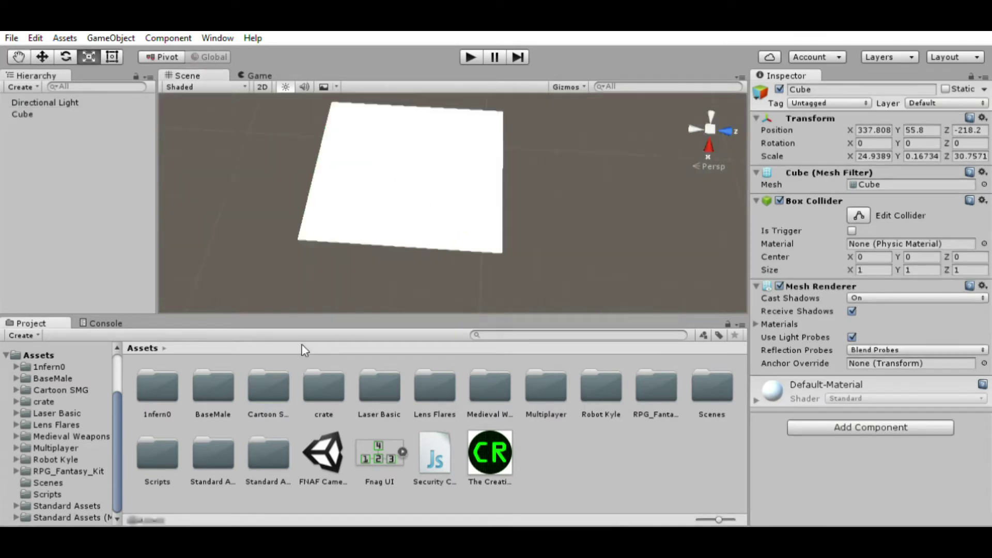
# Step: Duplicate the floor slab and position the copy as a room wall
pyautogui.click(22, 114)
pyautogui.press('w')
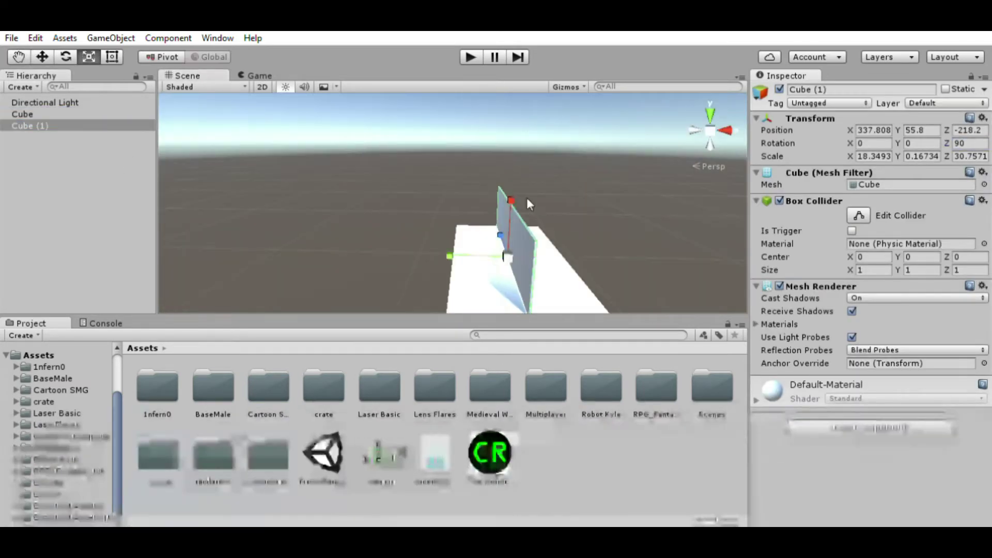
pyautogui.moveTo(526, 198); pyautogui.dragTo(495, 116, button='right')
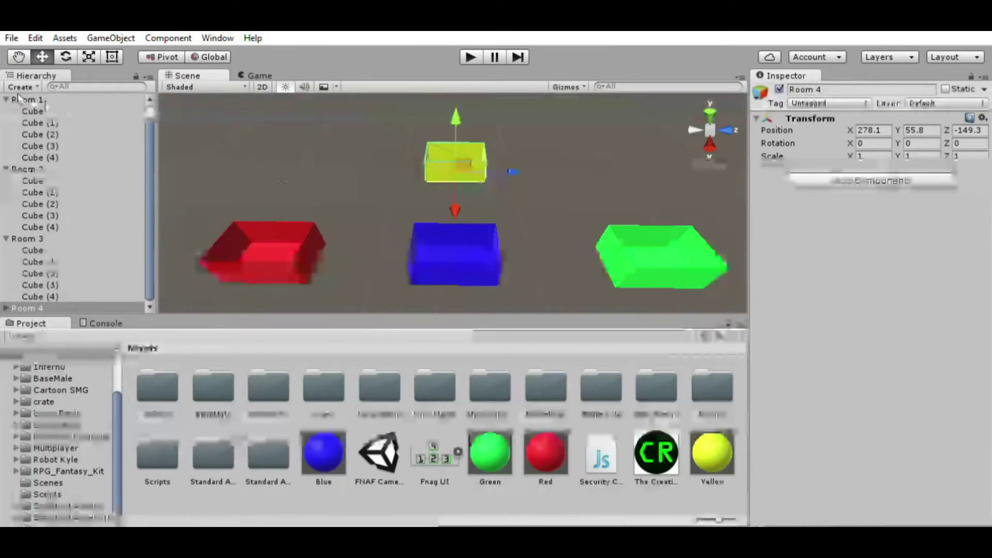
# Step: Collapse the Room 1–3 groups and duplicate the camera into four cameras
pyautogui.click(6, 100)
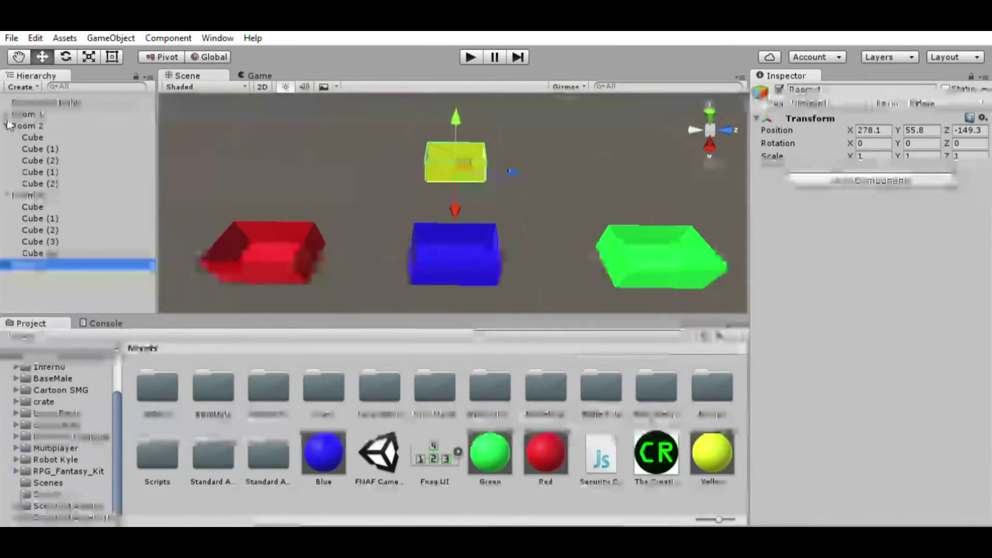
pyautogui.click(6, 125)
pyautogui.click(6, 137)
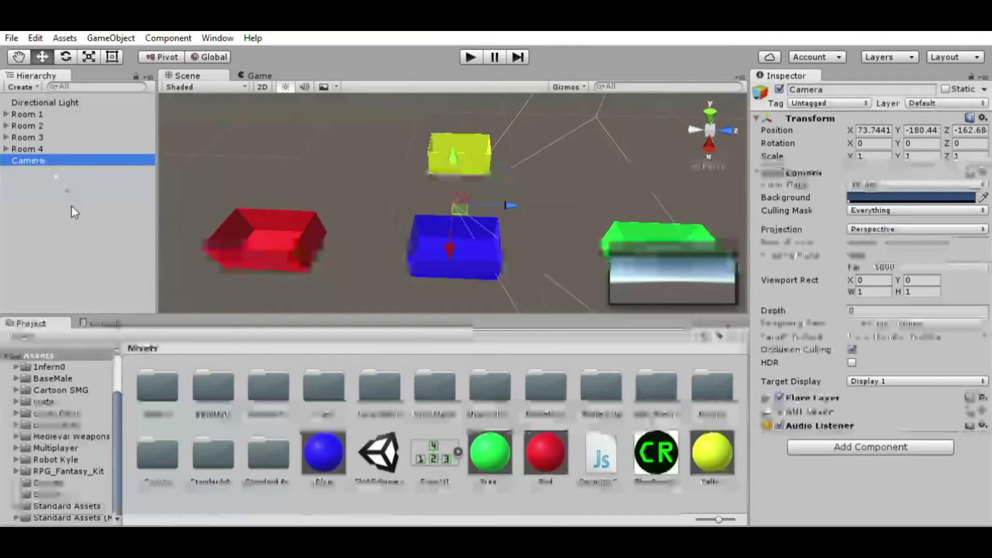
pyautogui.hotkey('ctrl', 'd')
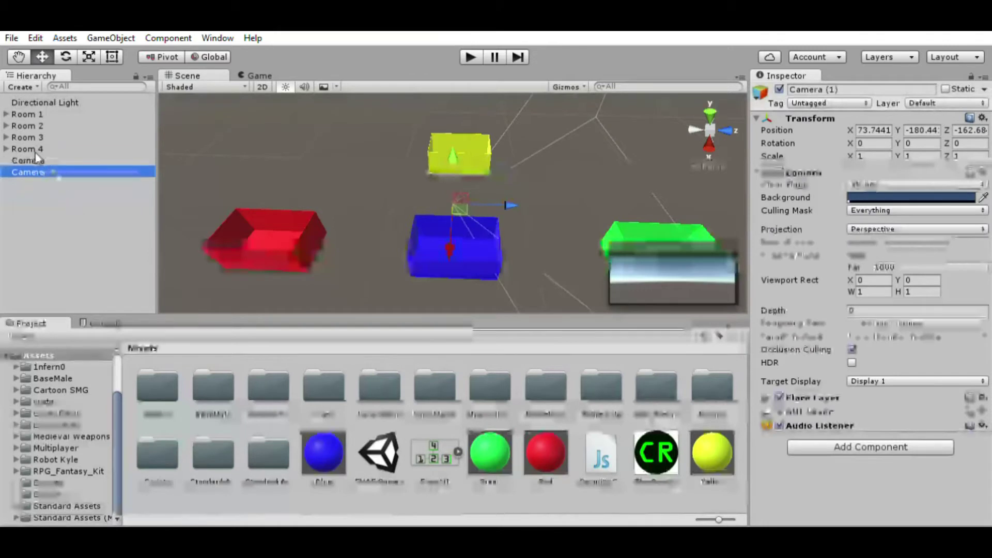
pyautogui.hotkey('ctrl', 'd')
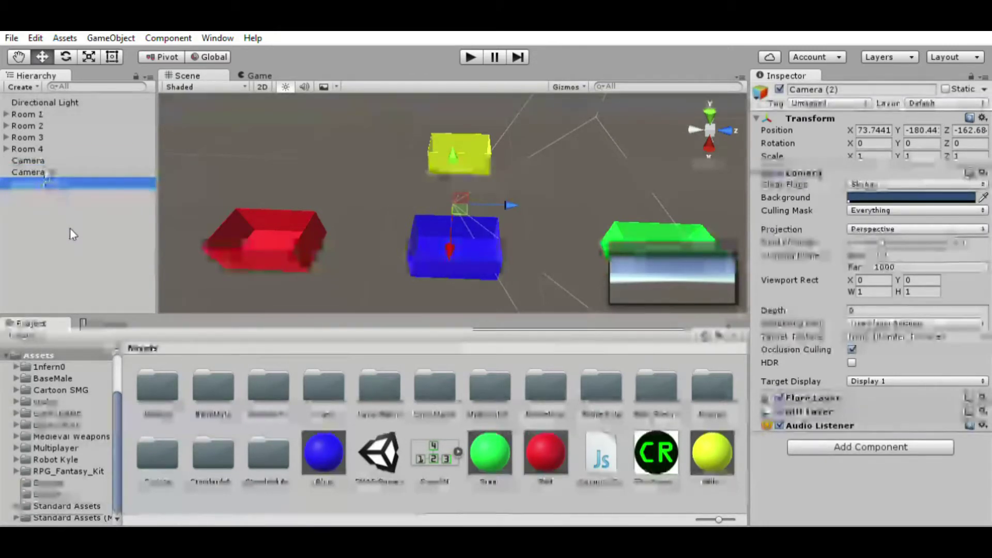
pyautogui.hotkey('ctrl', 'd')
# Step: Rename the first two cameras to 'Cam 1' and 'Cam 2'
pyautogui.click(31, 160)
pyautogui.click(38, 161)
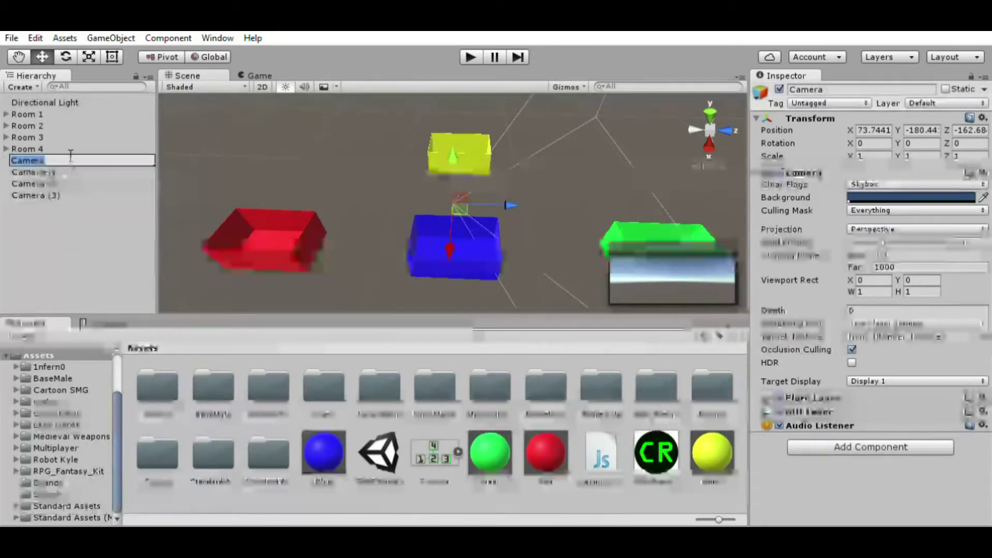
pyautogui.write('Cam 1')
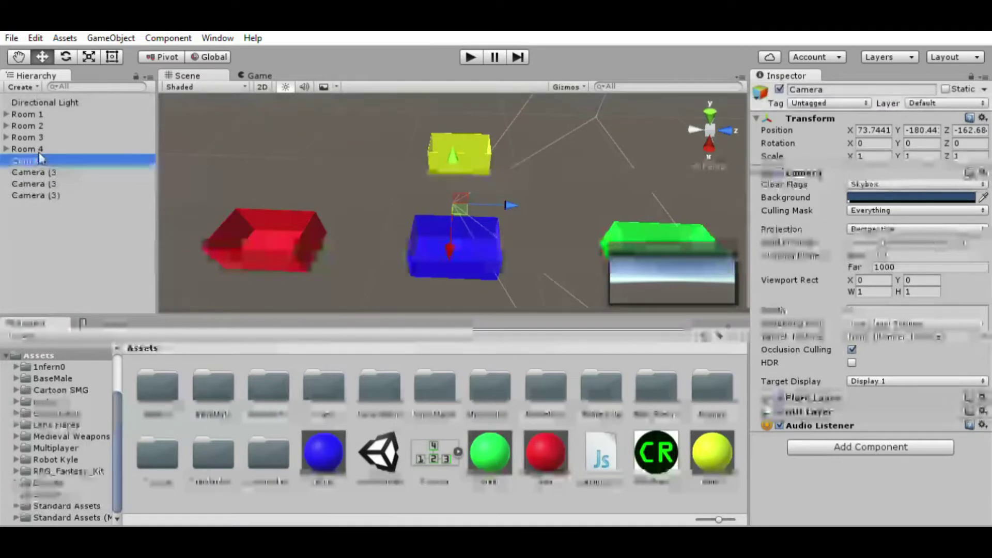
pyautogui.press('Return')
pyautogui.press('Down')
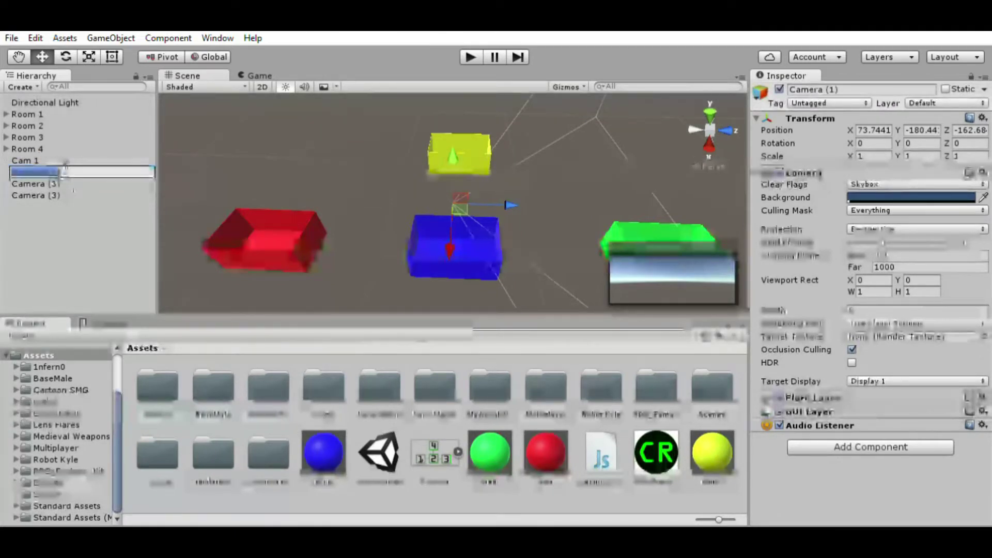
pyautogui.click(37, 171)
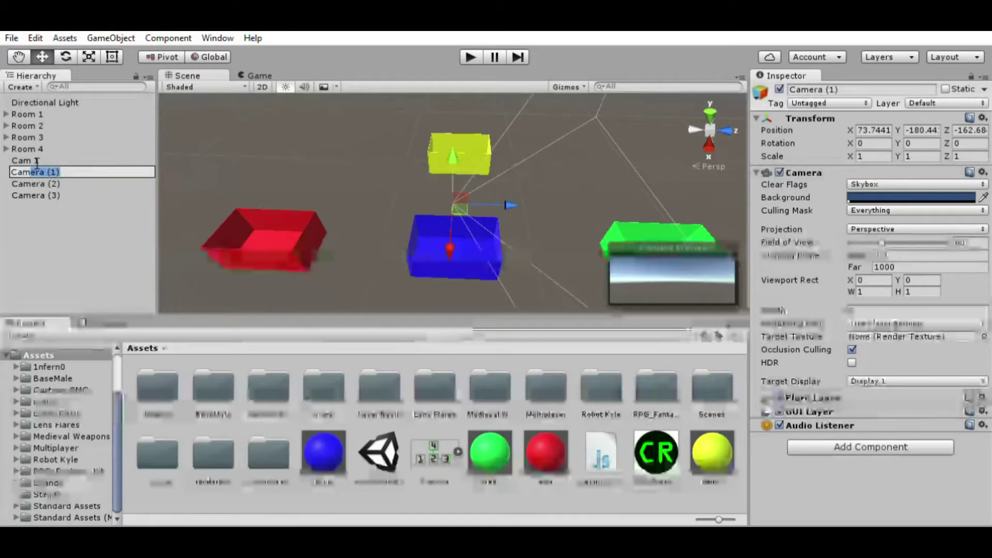
pyautogui.write('Cam 2')
pyautogui.press('Return')
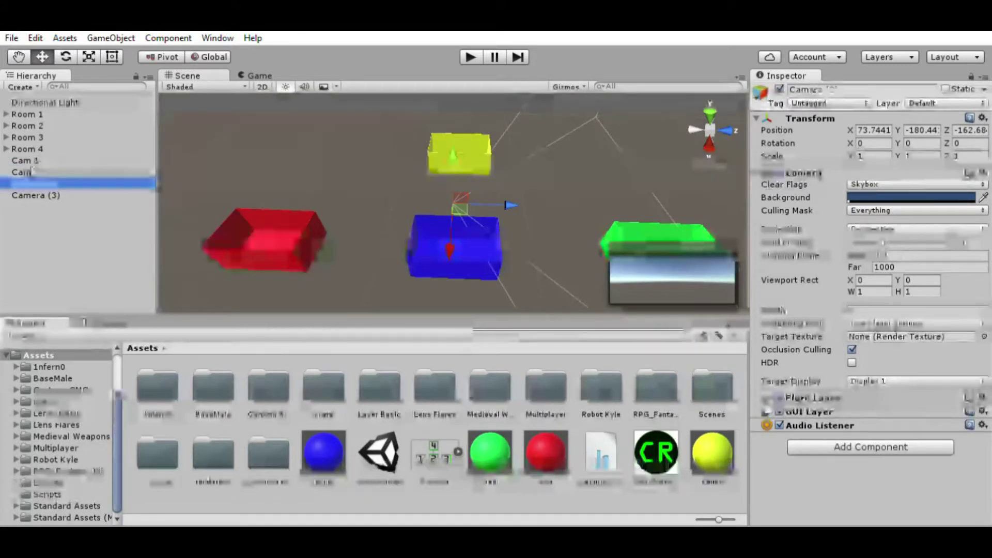
# Step: Rename the remaining cameras to 'Cam 3' and 'Cam 4'
pyautogui.press('Down')
pyautogui.press('F2')
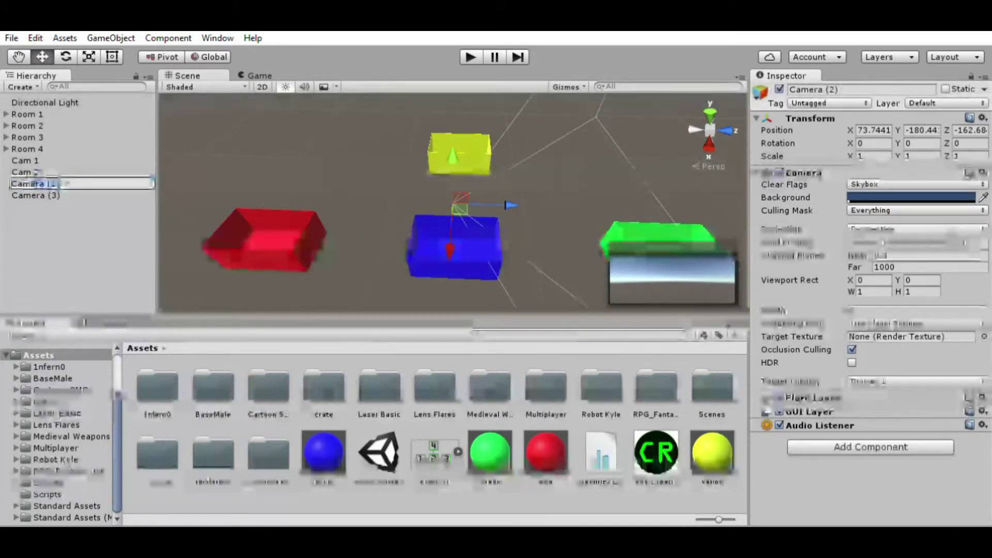
pyautogui.write('Cam 3')
pyautogui.press('Return')
pyautogui.press('Down')
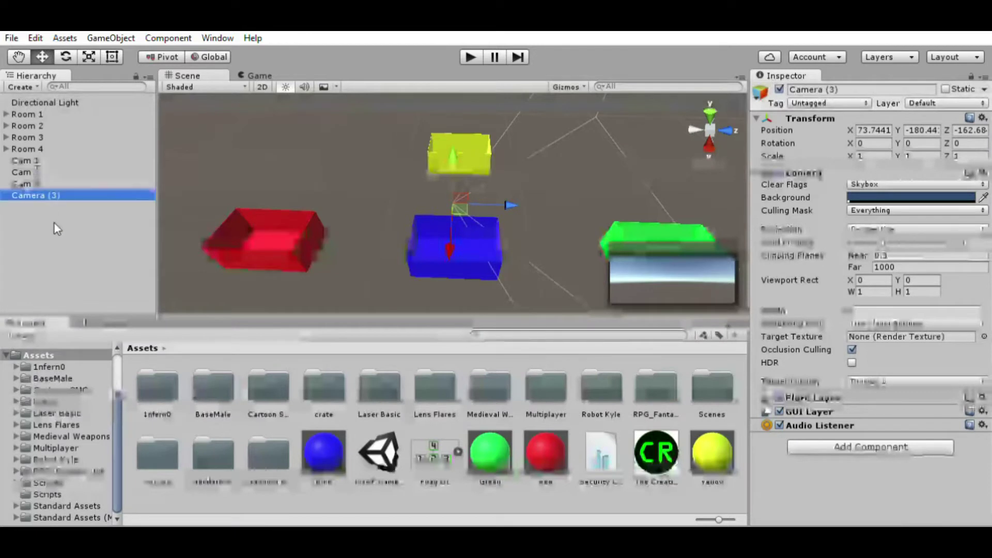
pyautogui.press('F2')
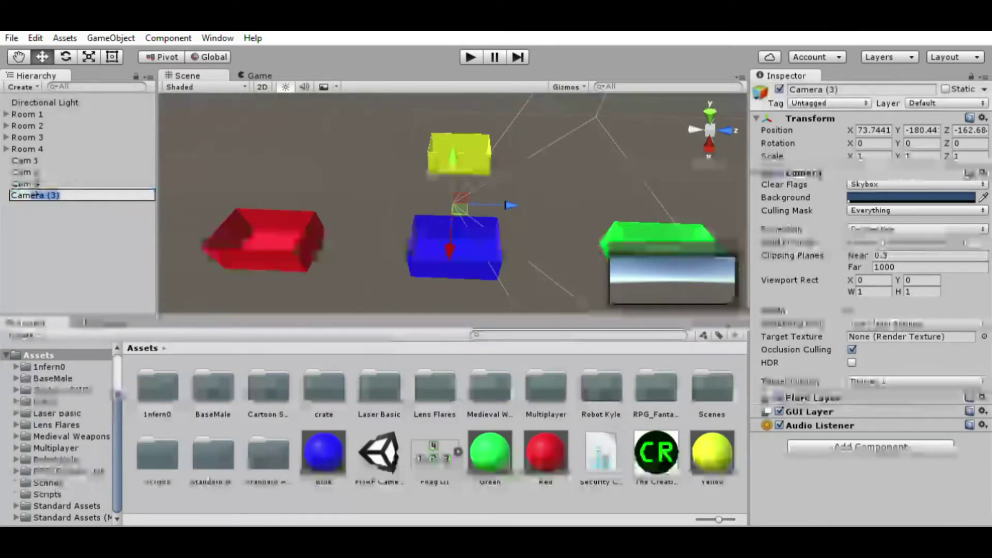
pyautogui.write('Cam 4')
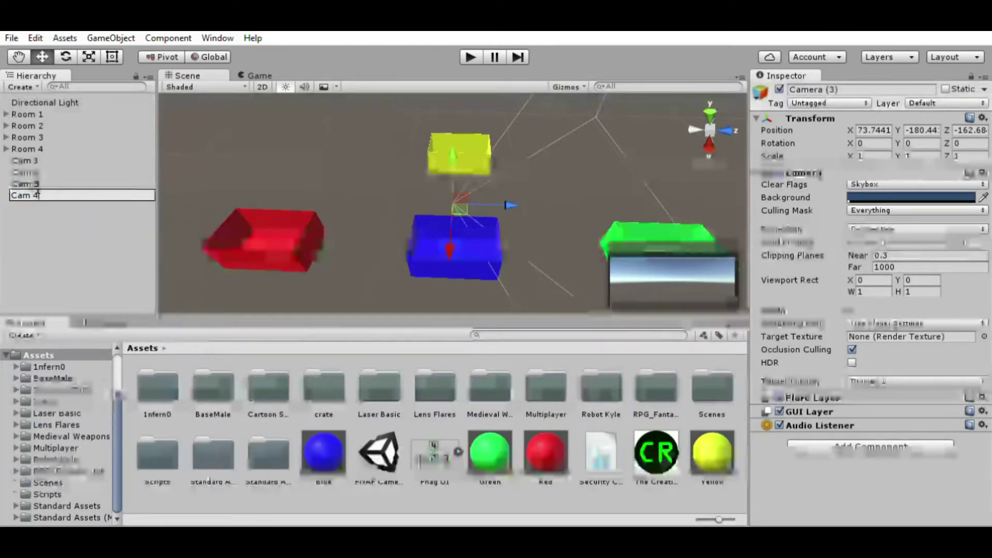
pyautogui.press('Return')
pyautogui.keyDown('alt'); pyautogui.moveTo(307, 169); pyautogui.dragTo(277, 172); pyautogui.keyUp('alt')
# Step: Rotate Cam 1 so it looks into the red room
pyautogui.click(36, 156)
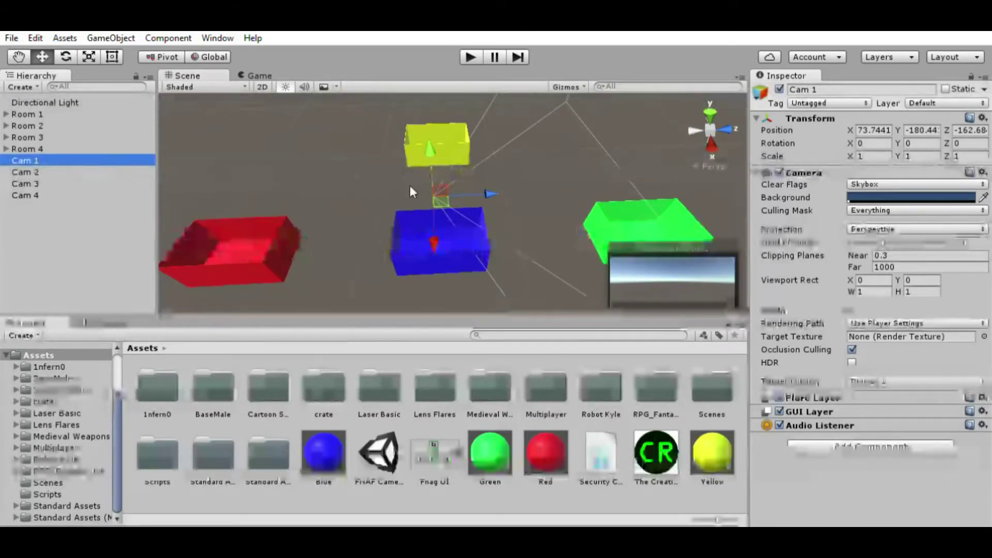
pyautogui.keyDown('alt'); pyautogui.moveTo(410, 185); pyautogui.dragTo(299, 269); pyautogui.keyUp('alt')
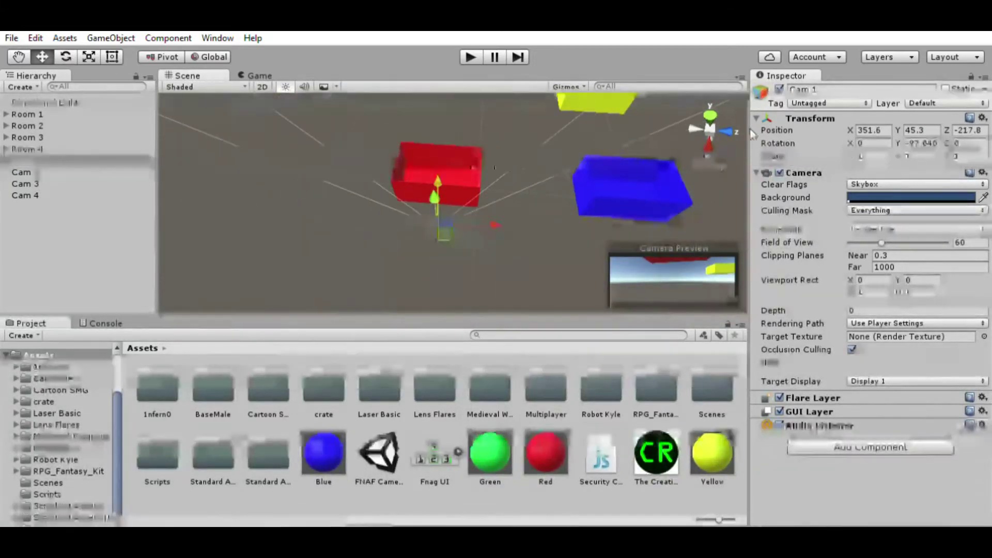
pyautogui.press('e')
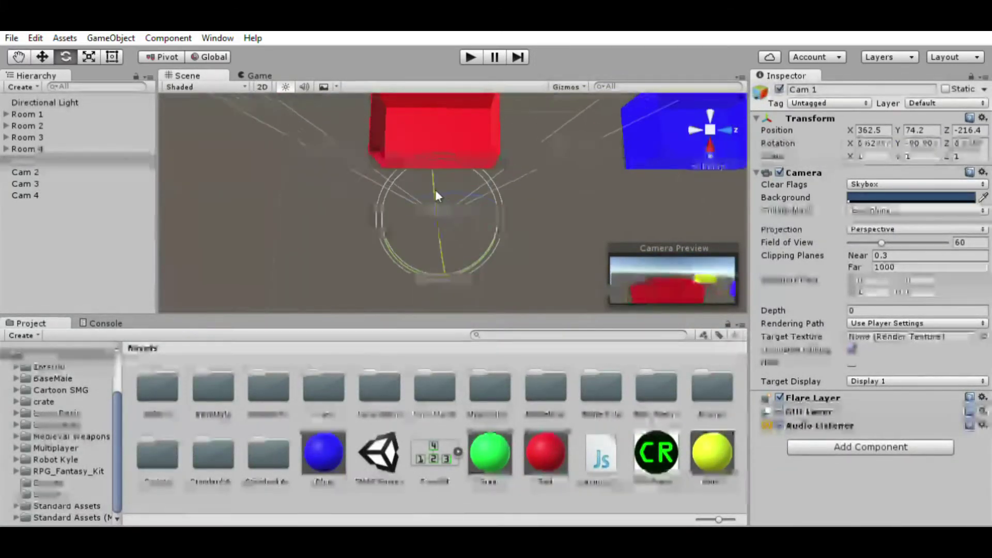
pyautogui.keyDown('alt'); pyautogui.moveTo(515, 181); pyautogui.dragTo(488, 261); pyautogui.keyUp('alt')
pyautogui.click(487, 261)
# Step: Set up Cam 2, Cam 3 and Cam 4 over the blue, green and yellow rooms
pyautogui.click(443, 215)
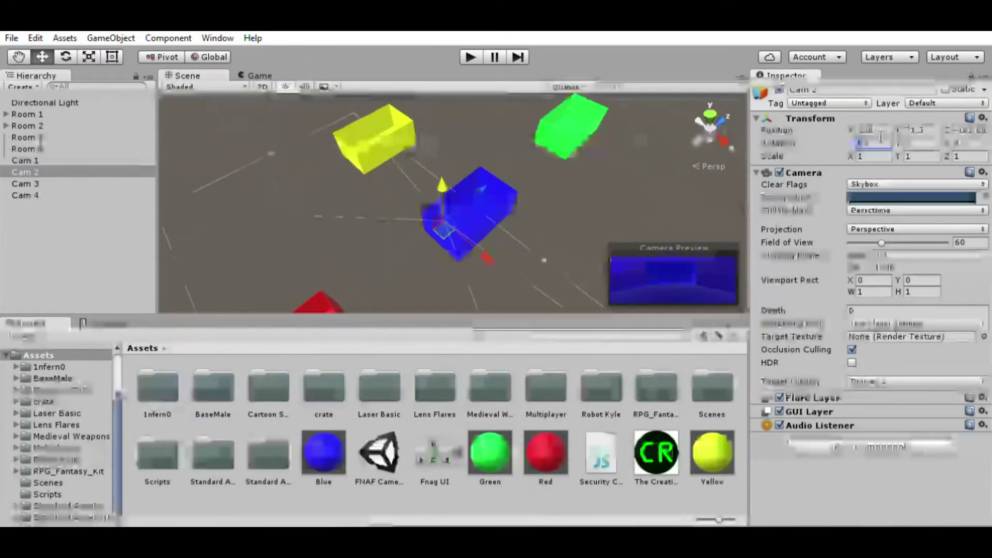
pyautogui.keyDown('alt'); pyautogui.moveTo(443, 215); pyautogui.dragTo(401, 141); pyautogui.keyUp('alt')
pyautogui.click(620, 170)
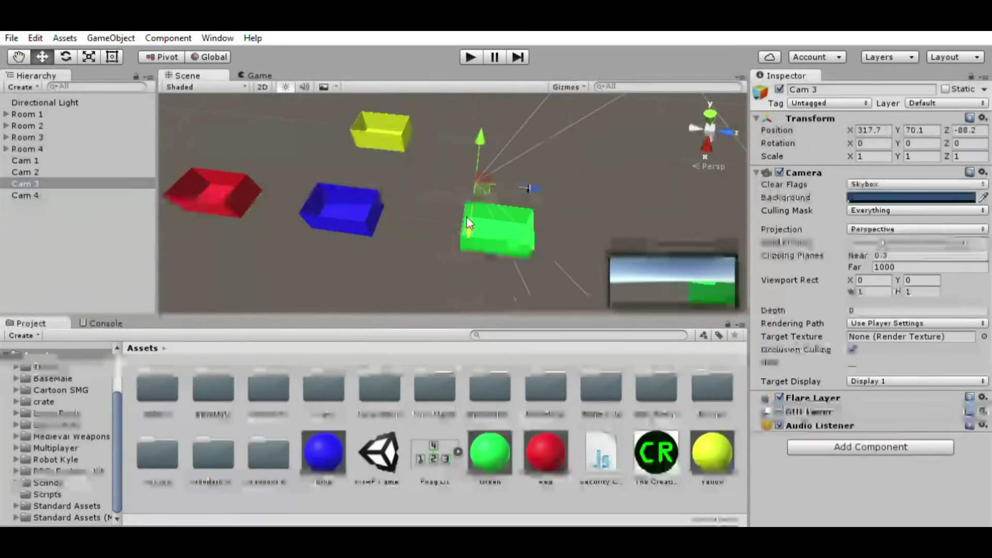
pyautogui.click(464, 262)
pyautogui.keyDown('alt'); pyautogui.moveTo(464, 262); pyautogui.dragTo(472, 275); pyautogui.keyUp('alt')
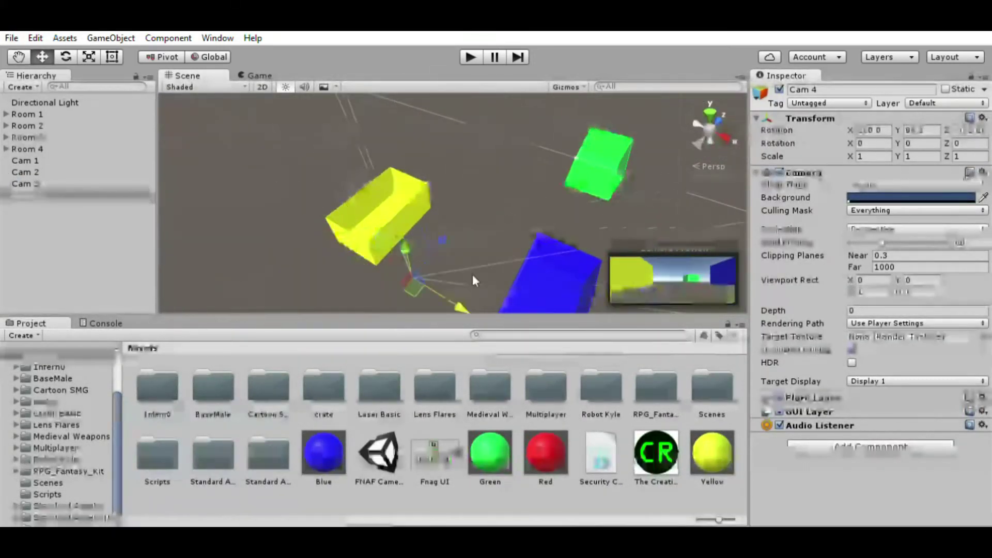
pyautogui.keyDown('ctrl'); pyautogui.click(21, 191); pyautogui.keyUp('ctrl')
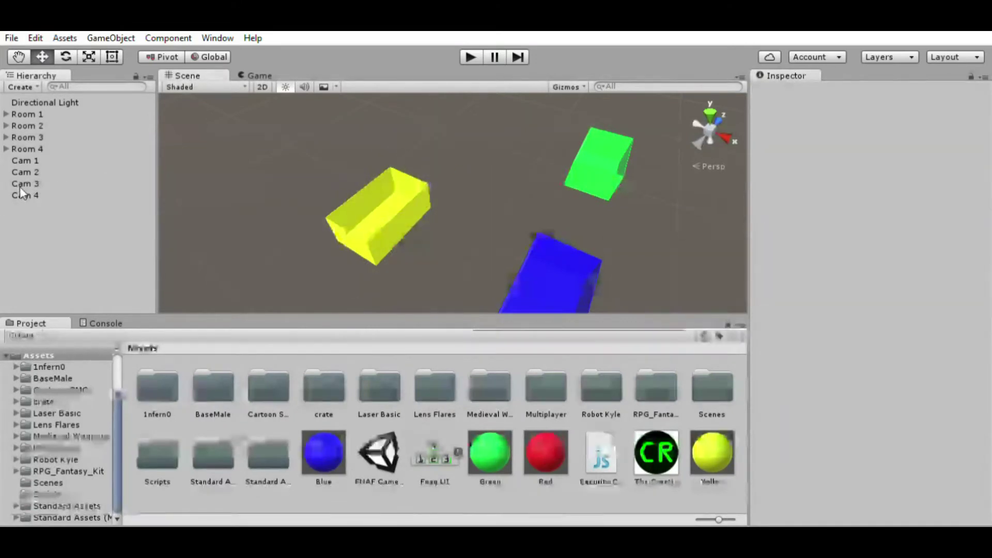
pyautogui.click(20, 194)
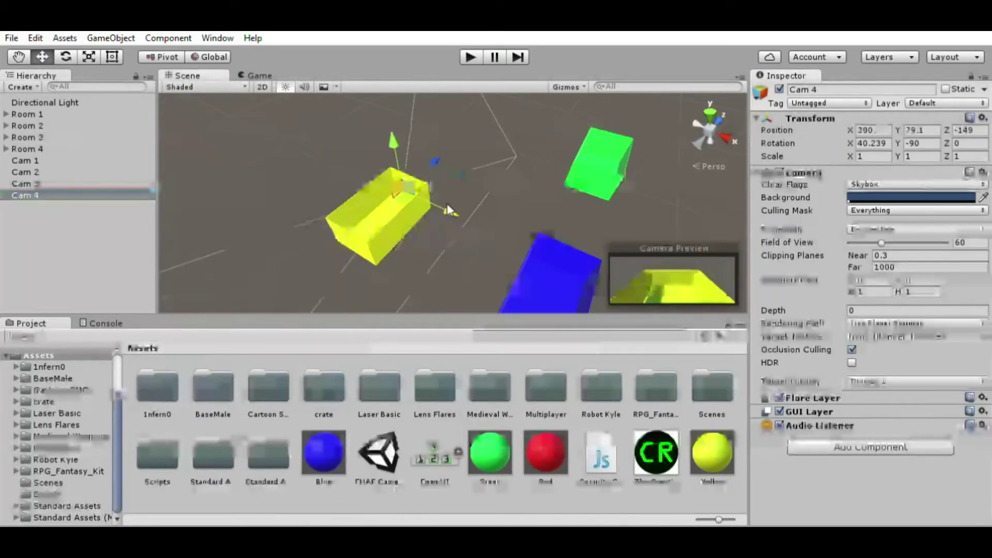
# Step: Slide Cam 4 over the yellow room and drop the Robot Kyle model inside it
pyautogui.moveTo(448, 209); pyautogui.dragTo(466, 207)
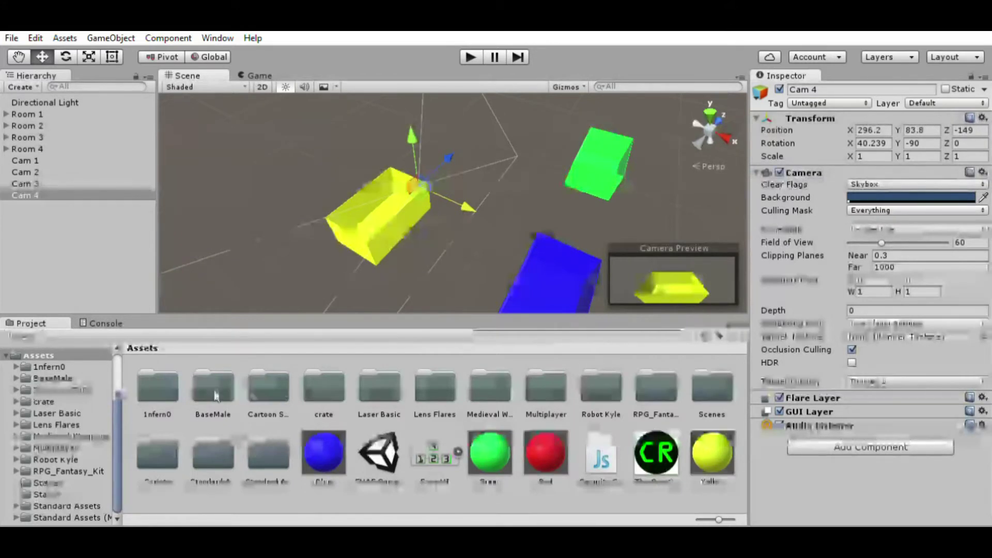
pyautogui.click(600, 385)
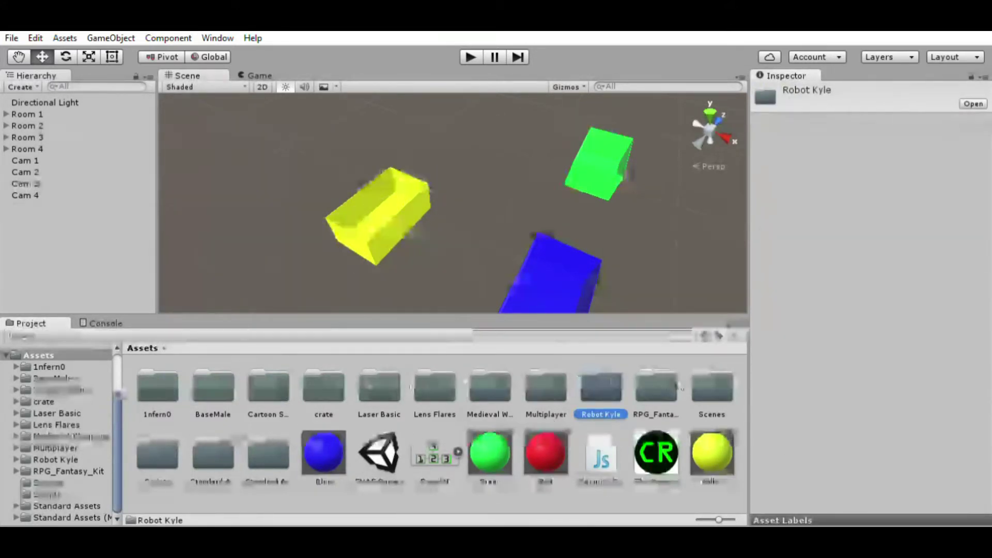
pyautogui.doubleClick(600, 385)
pyautogui.doubleClick(213, 385)
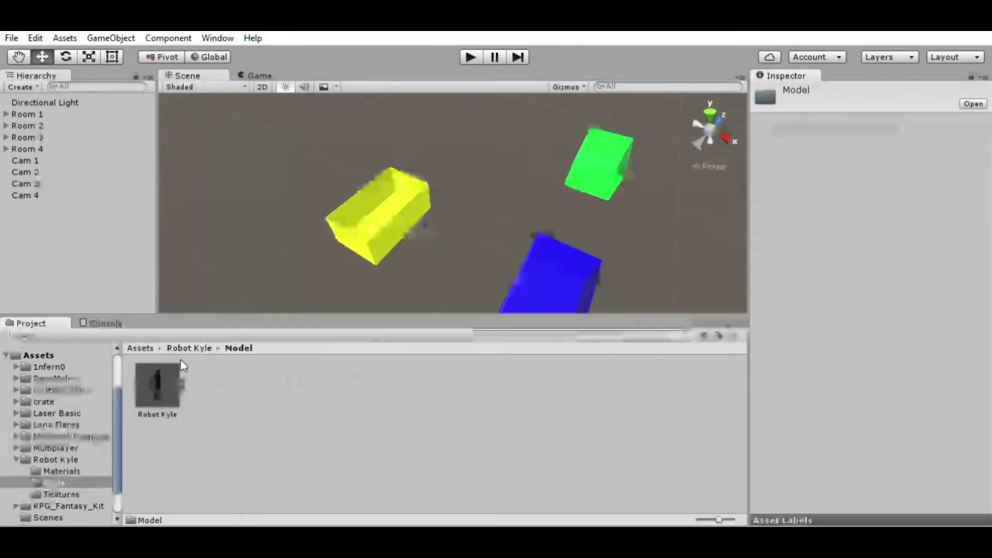
pyautogui.moveTo(158, 385); pyautogui.dragTo(408, 206)
# Step: Turn Robot Kyle to Y rotation 90 and scale it down to about 7.1
pyautogui.click(89, 57)
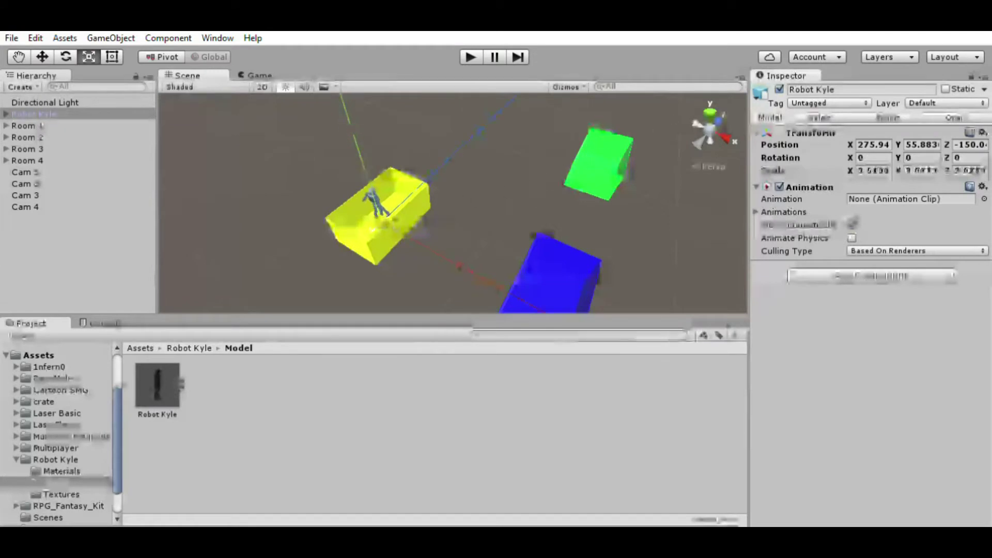
pyautogui.click(25, 207)
pyautogui.keyDown('alt'); pyautogui.moveTo(614, 217); pyautogui.dragTo(449, 155); pyautogui.keyUp('alt')
pyautogui.click(401, 207)
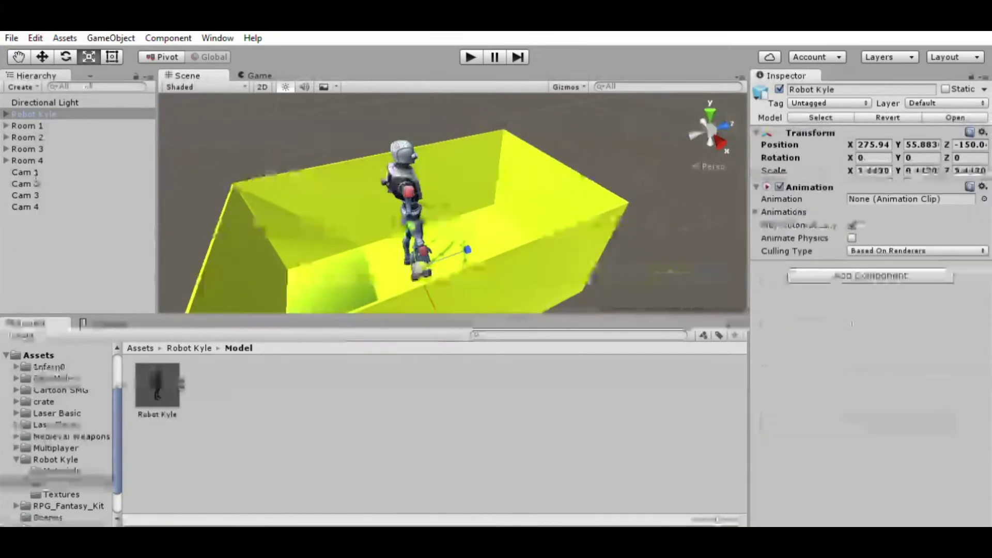
pyautogui.click(66, 57)
pyautogui.click(926, 152)
pyautogui.write('9')
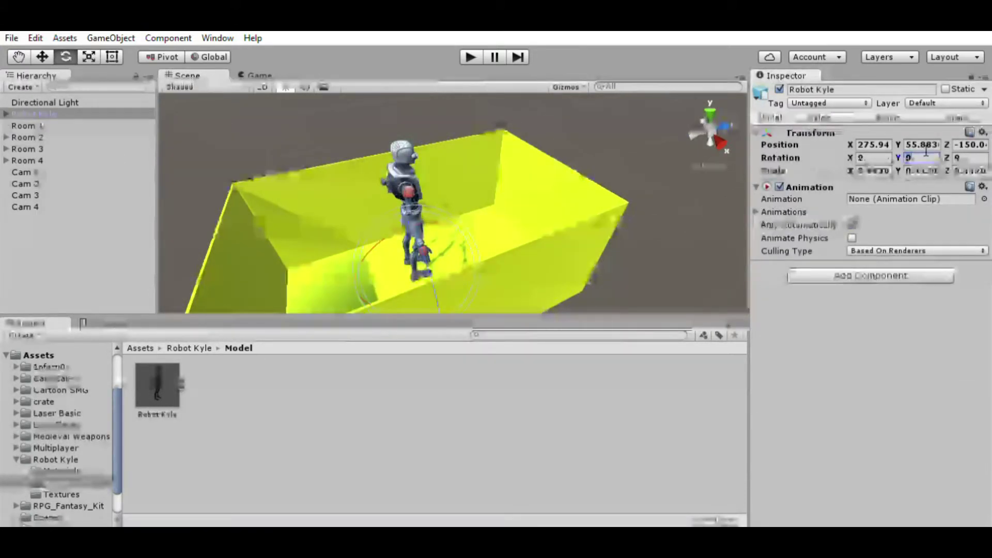
pyautogui.write('0')
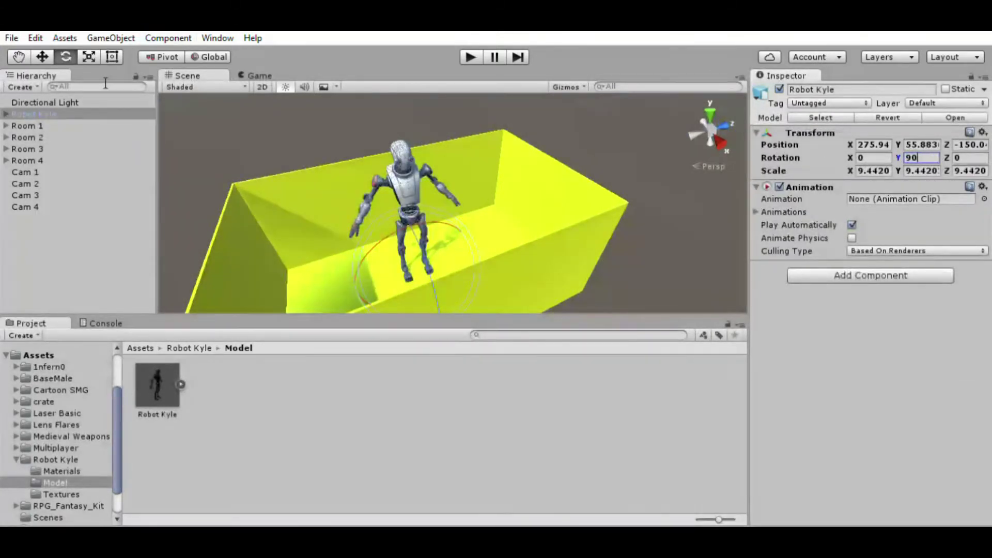
pyautogui.click(89, 57)
pyautogui.moveTo(418, 261); pyautogui.dragTo(395, 272)
# Step: Frame Cam 4 and check the robot in the Game view
pyautogui.click(42, 206)
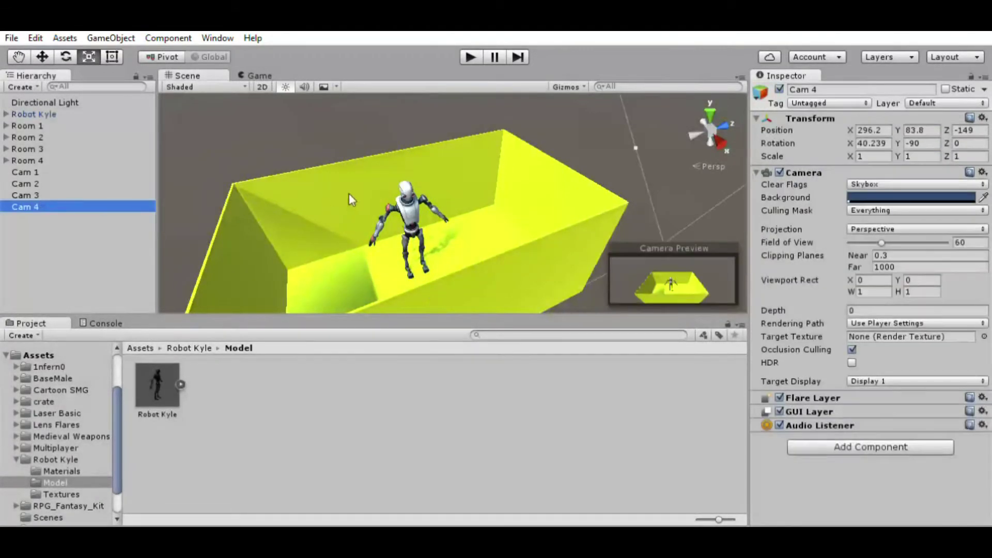
pyautogui.press('f')
pyautogui.click(258, 76)
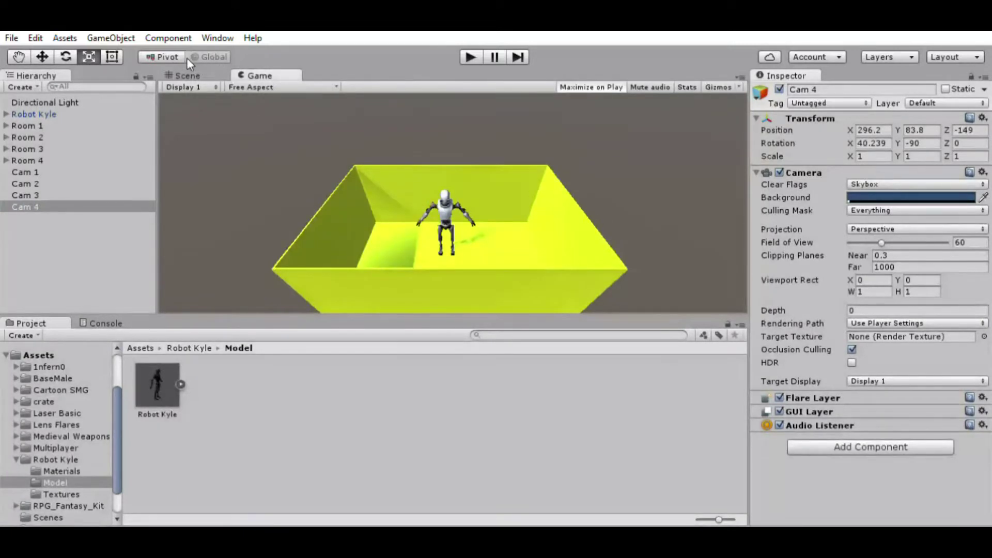
pyautogui.click(184, 75)
# Step: Open Security Camera.js from the Assets folder in MonoDevelop
pyautogui.keyDown('alt'); pyautogui.moveTo(382, 155); pyautogui.dragTo(380, 179, button='right'); pyautogui.keyUp('alt')
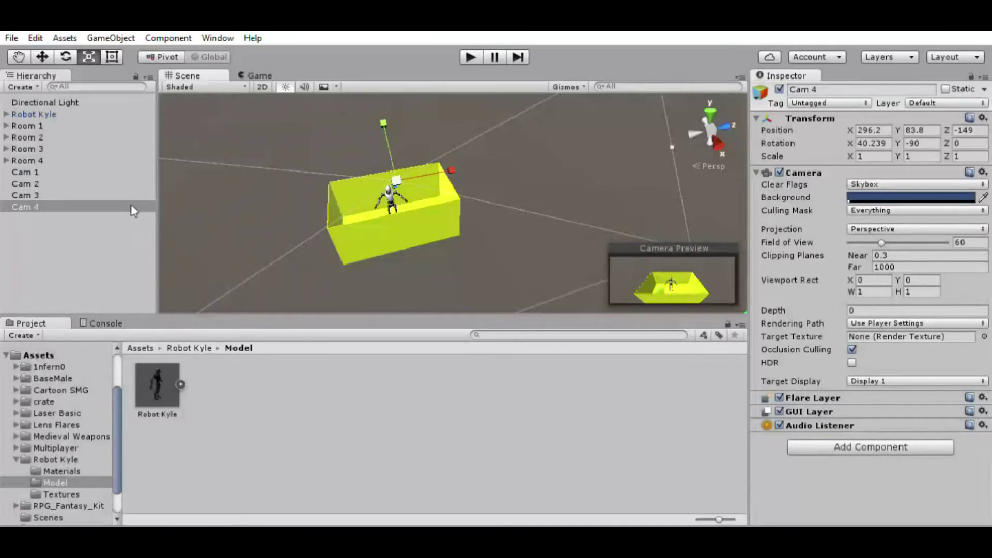
pyautogui.click(38, 355)
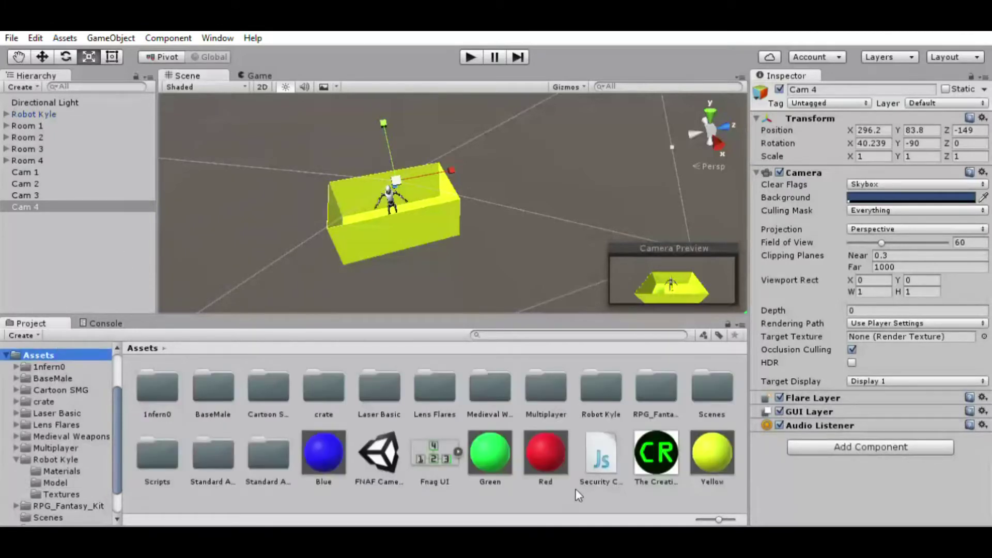
pyautogui.click(615, 446)
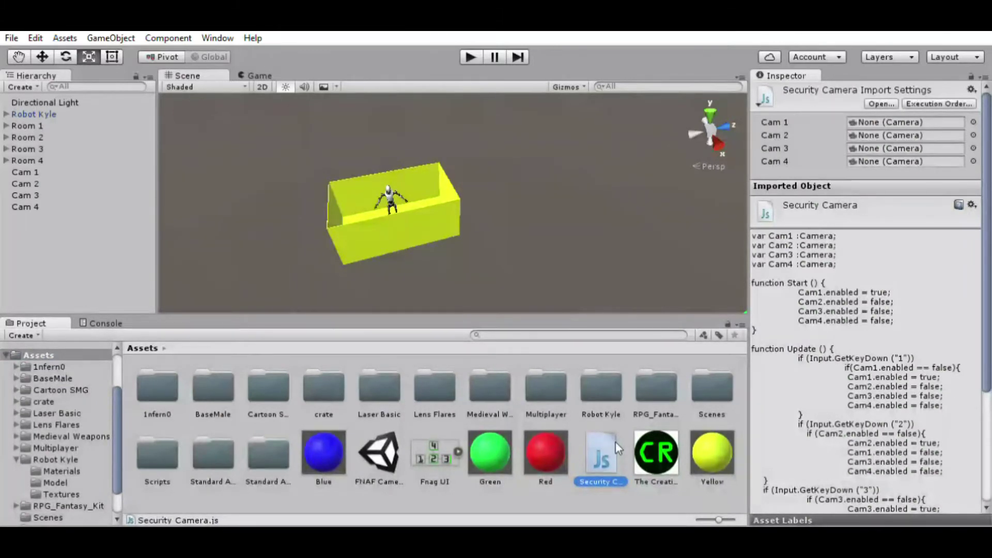
pyautogui.doubleClick(615, 446)
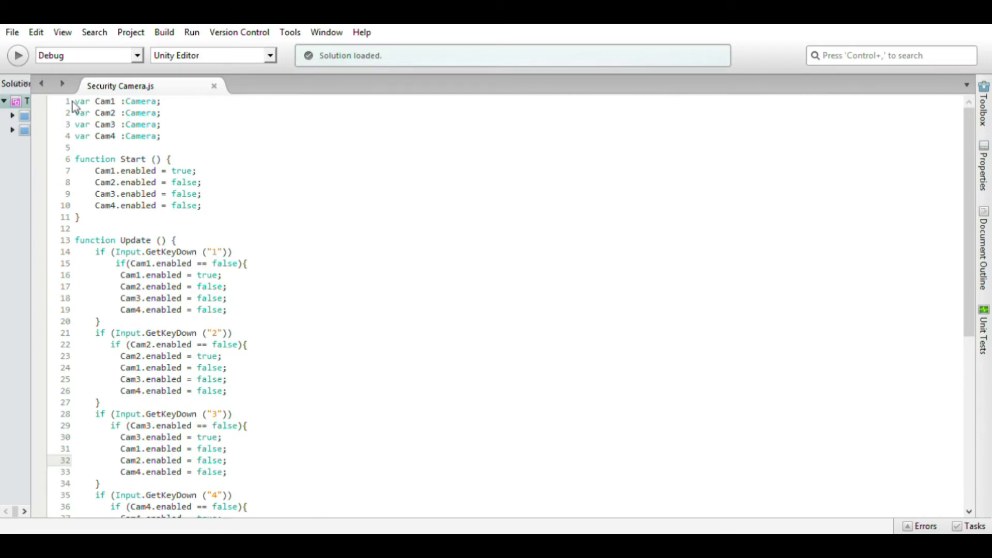
pyautogui.moveTo(74, 102); pyautogui.dragTo(188, 146)
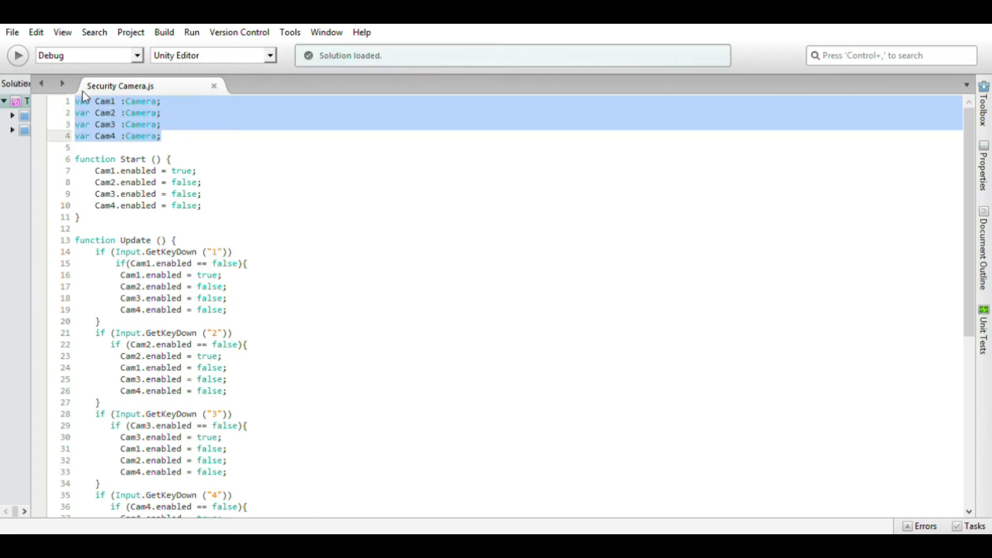
pyautogui.click(92, 102)
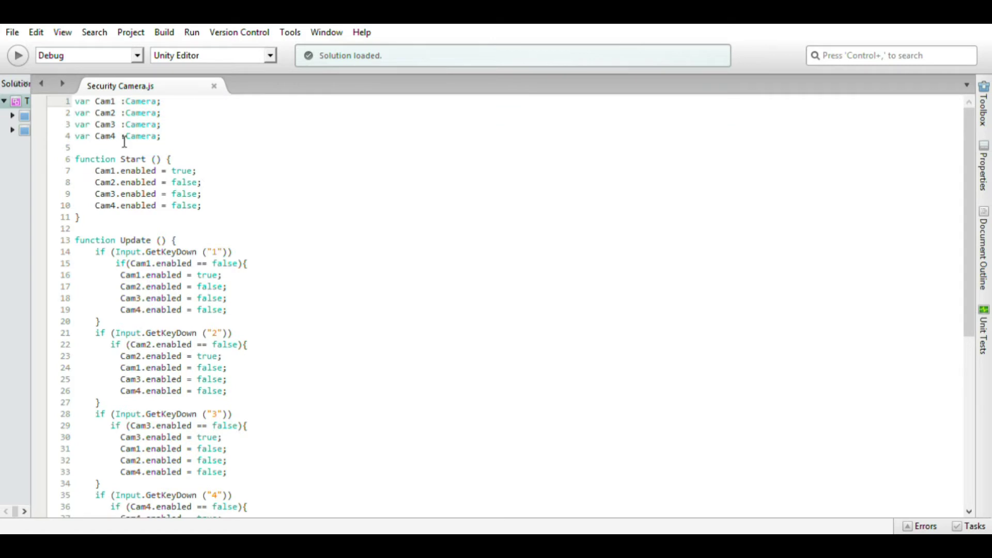
pyautogui.moveTo(75, 102); pyautogui.dragTo(186, 153)
pyautogui.click(62, 150)
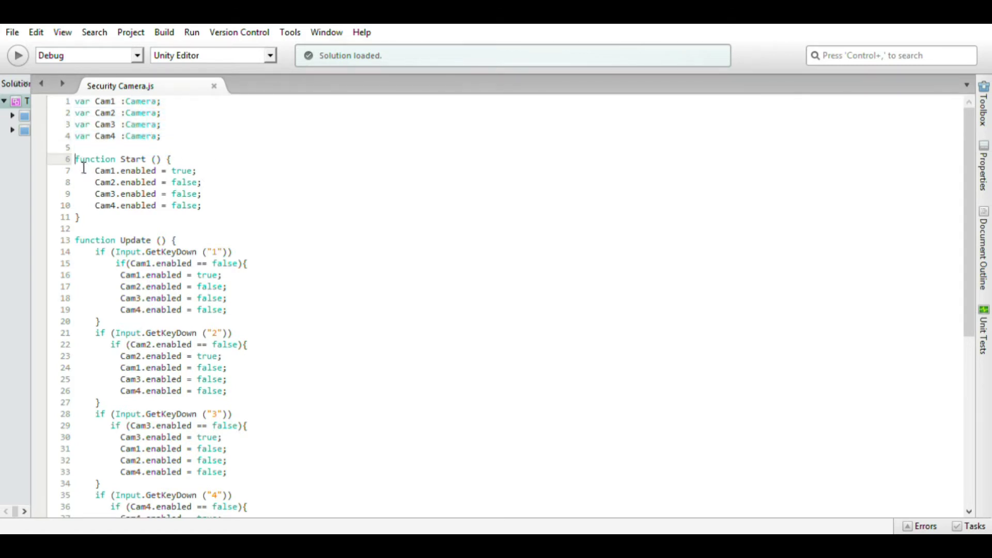
pyautogui.moveTo(84, 168); pyautogui.dragTo(194, 169)
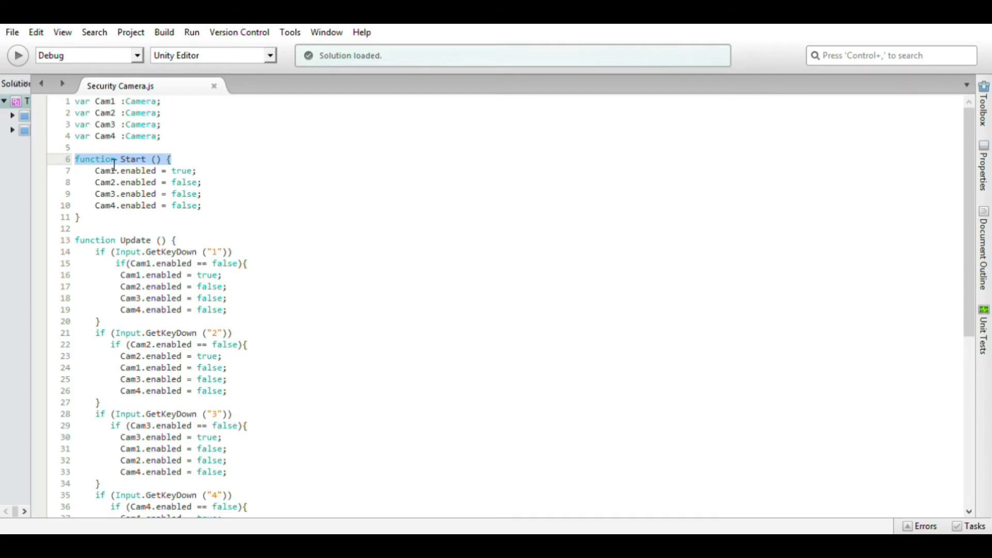
pyautogui.moveTo(95, 175); pyautogui.dragTo(193, 178)
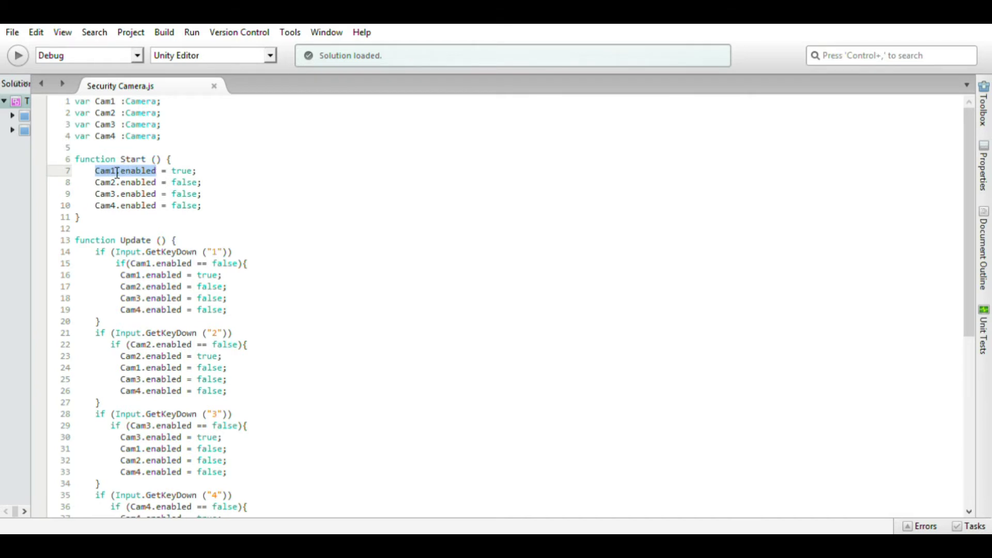
pyautogui.moveTo(197, 183); pyautogui.dragTo(197, 171)
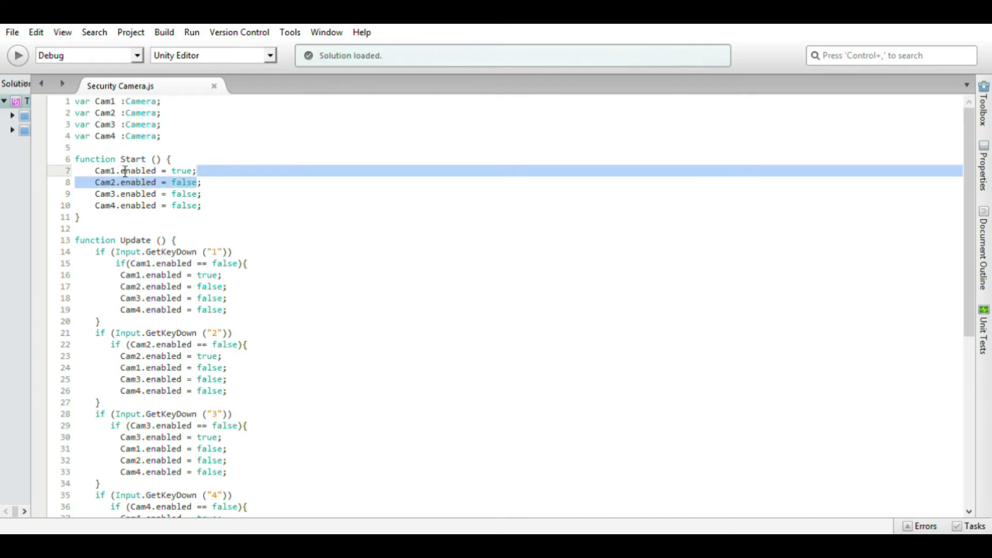
pyautogui.click(174, 173)
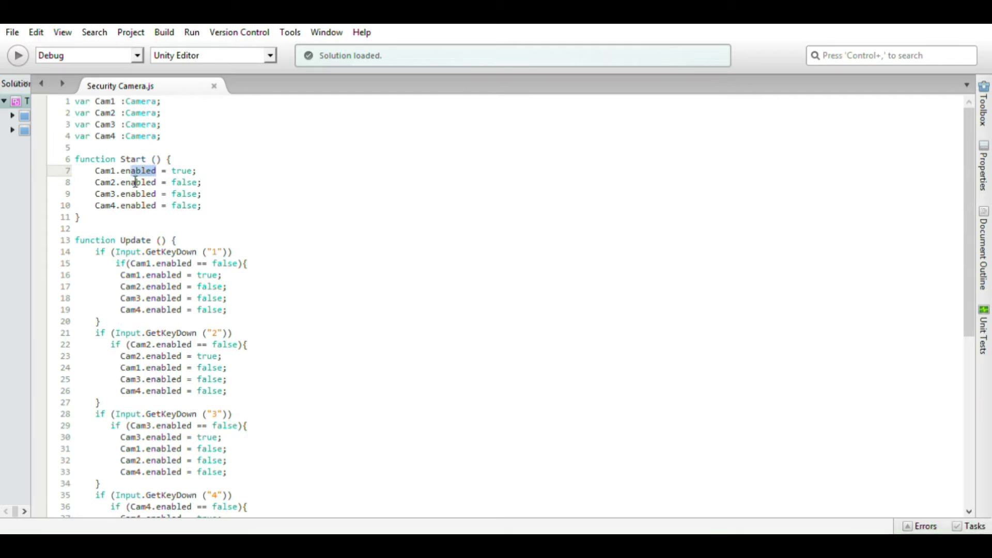
pyautogui.doubleClick(184, 171)
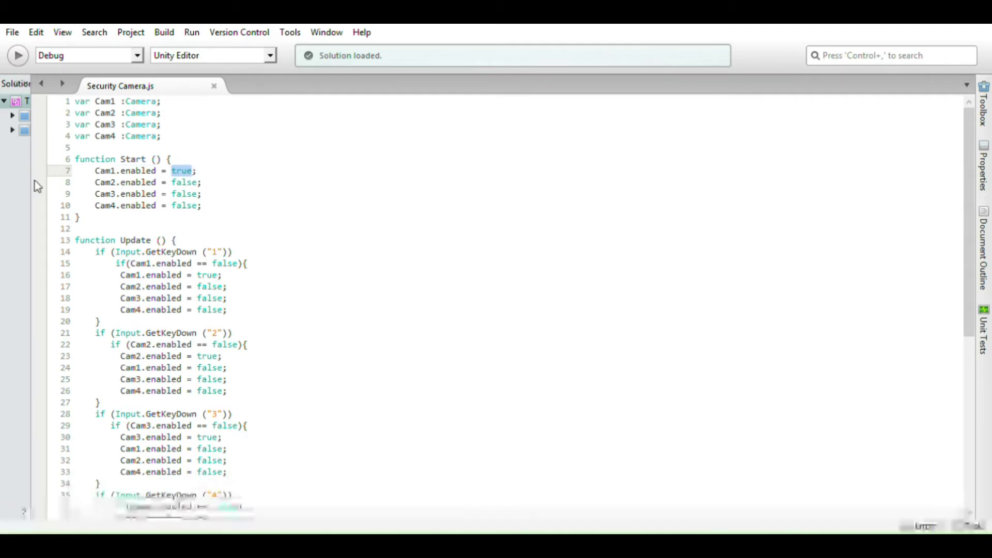
pyautogui.keyDown('shift'); pyautogui.click(96, 182); pyautogui.keyUp('shift')
pyautogui.click(155, 183)
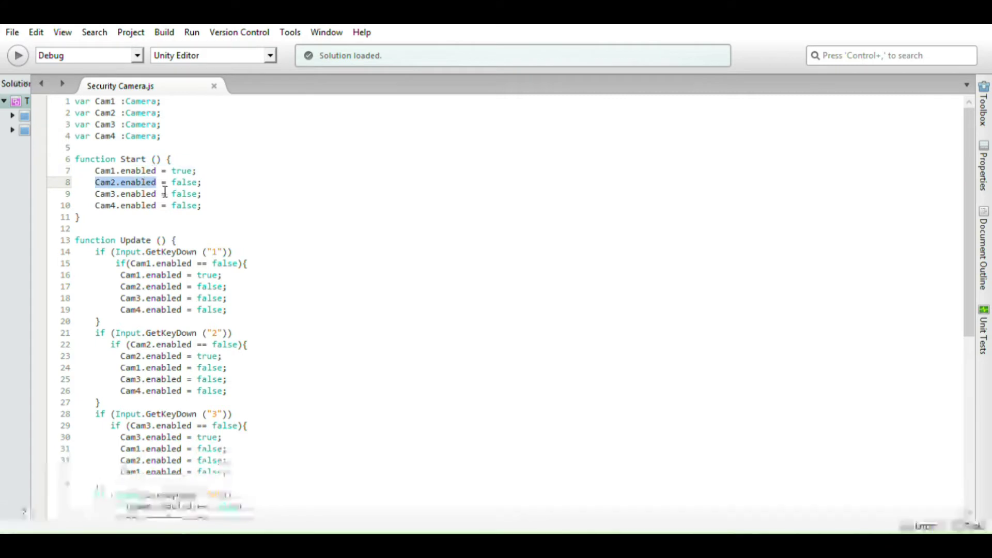
pyautogui.moveTo(172, 182); pyautogui.dragTo(204, 184)
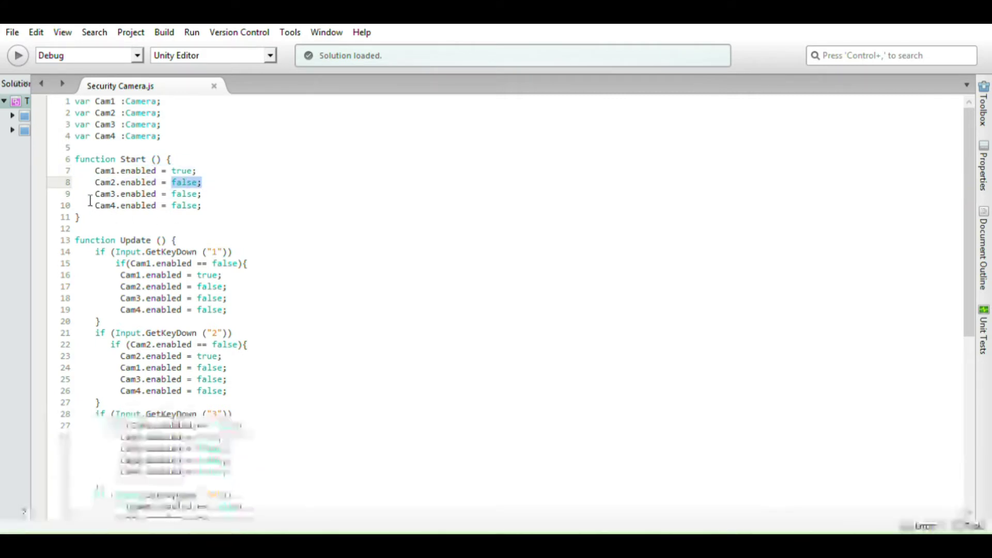
pyautogui.moveTo(95, 194); pyautogui.dragTo(229, 215)
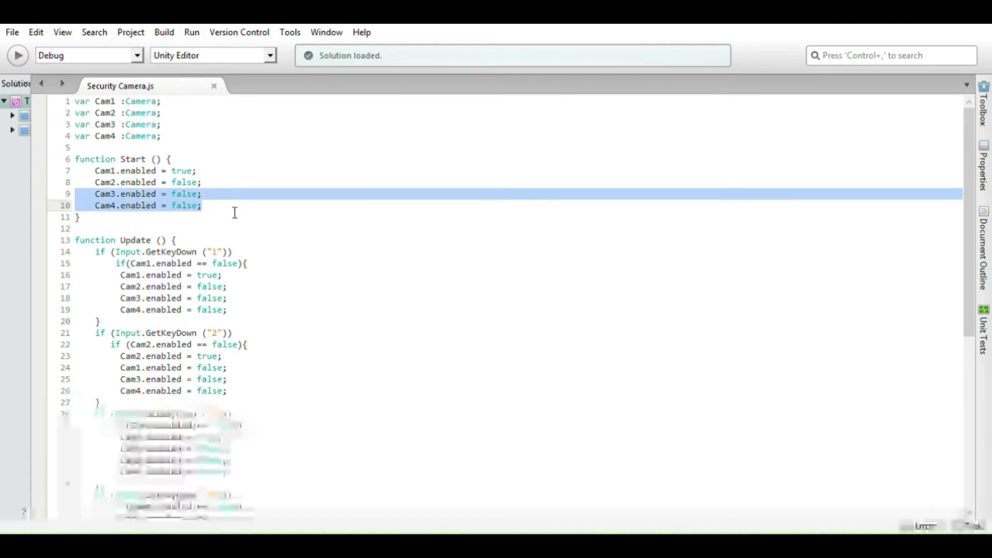
# Step: Review the key 1 block: Cam1 enabled and the other cameras disabled
pyautogui.moveTo(75, 240); pyautogui.dragTo(177, 240)
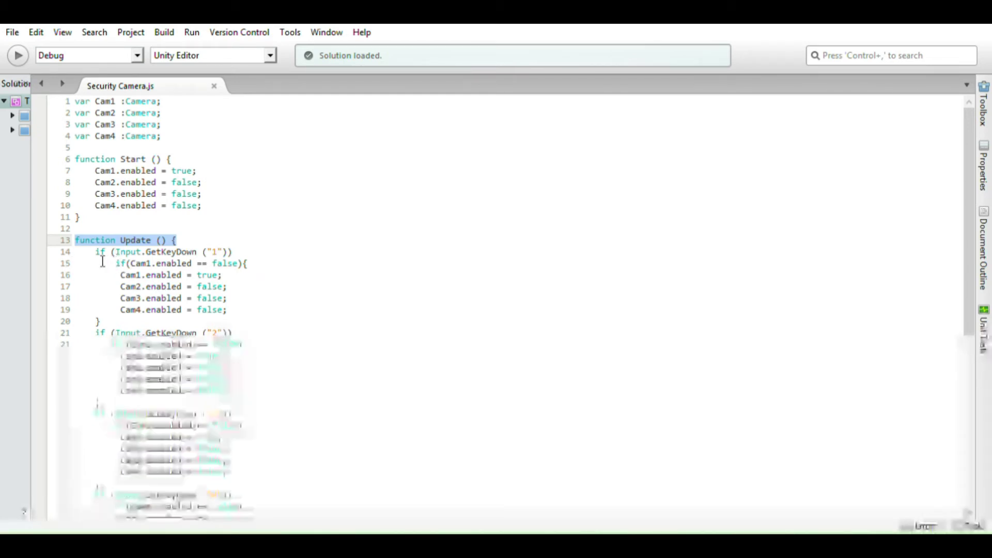
pyautogui.moveTo(95, 252); pyautogui.dragTo(233, 253)
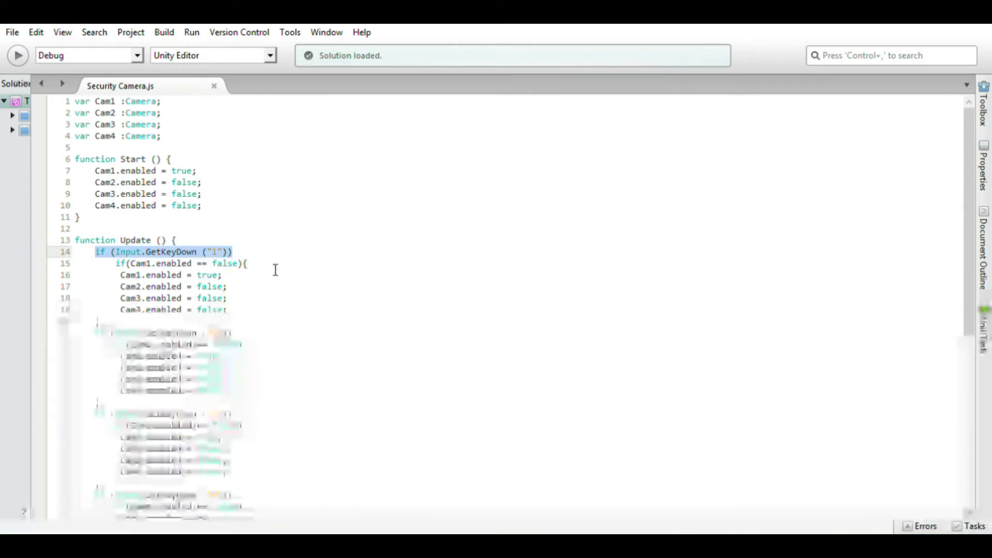
pyautogui.moveTo(115, 263); pyautogui.dragTo(257, 266)
pyautogui.click(223, 264)
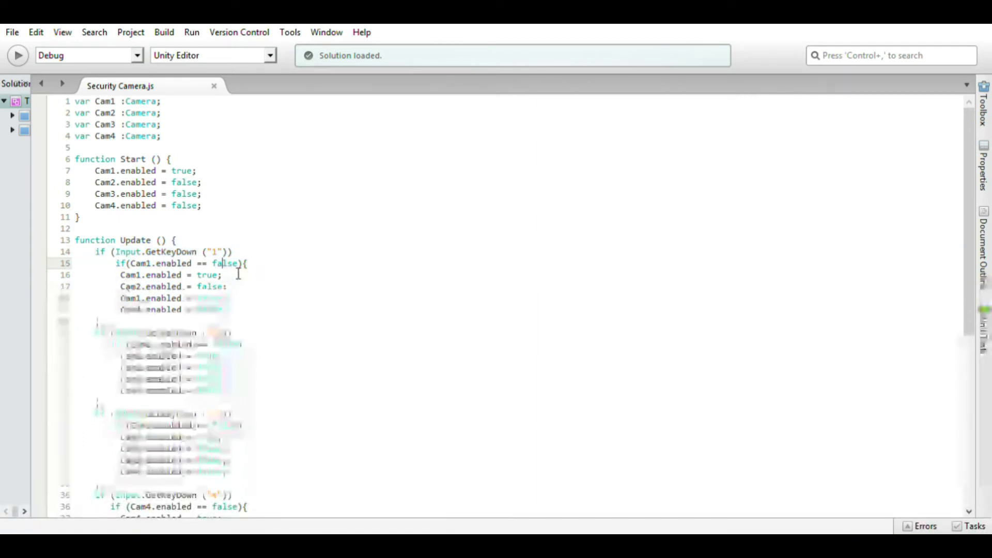
pyautogui.moveTo(119, 279); pyautogui.dragTo(238, 279)
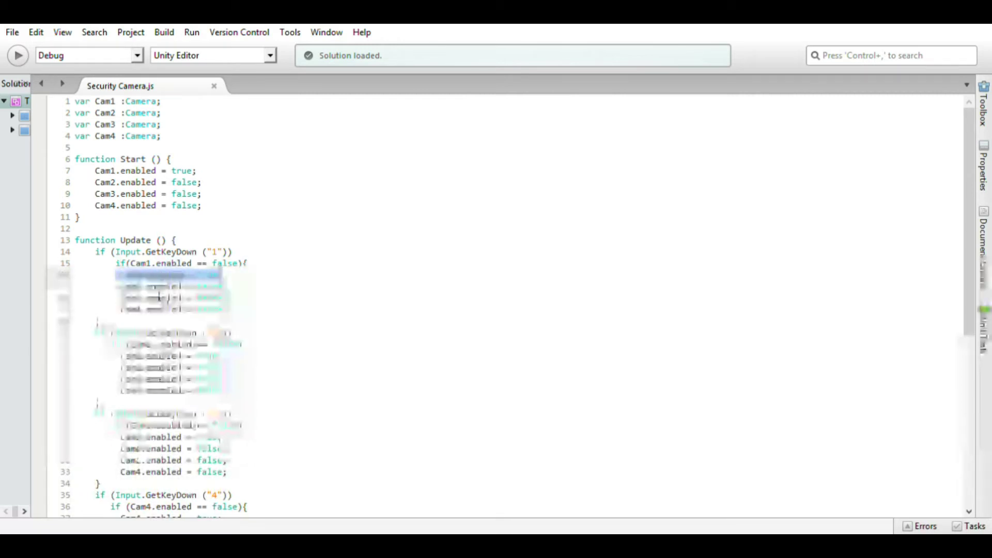
pyautogui.moveTo(116, 287); pyautogui.dragTo(243, 311)
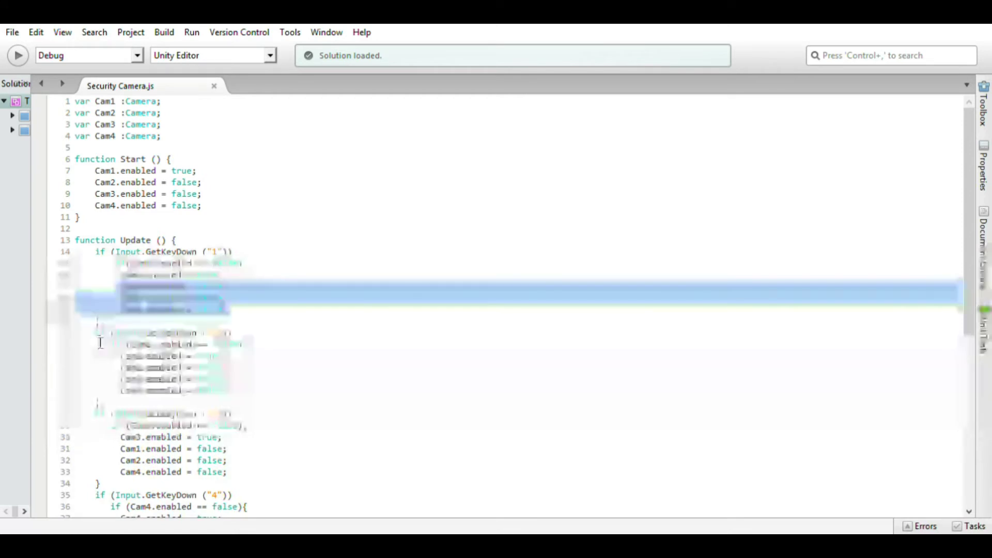
# Step: Review the key 2 to key 4 blocks and check their closing braces
pyautogui.moveTo(96, 334); pyautogui.dragTo(234, 341)
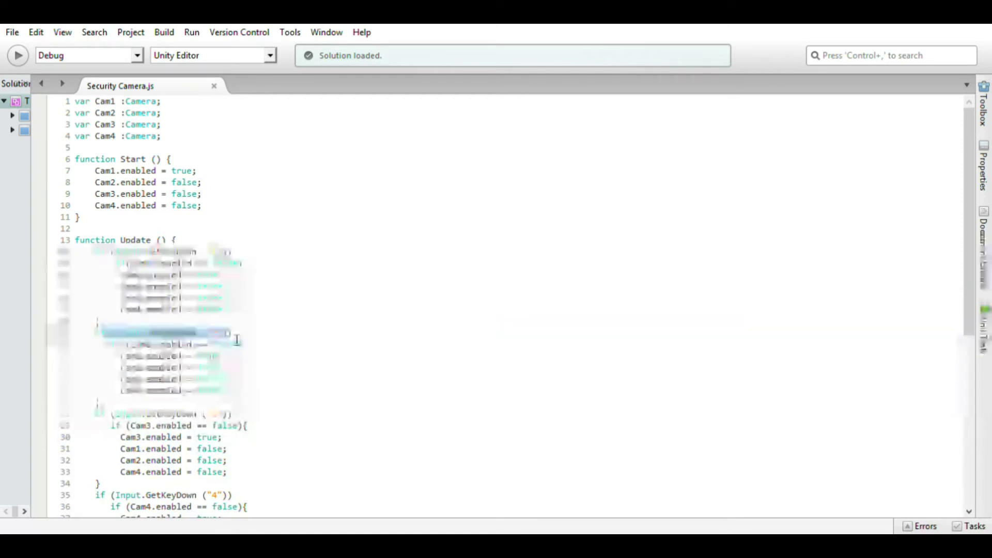
pyautogui.moveTo(111, 345); pyautogui.dragTo(241, 345)
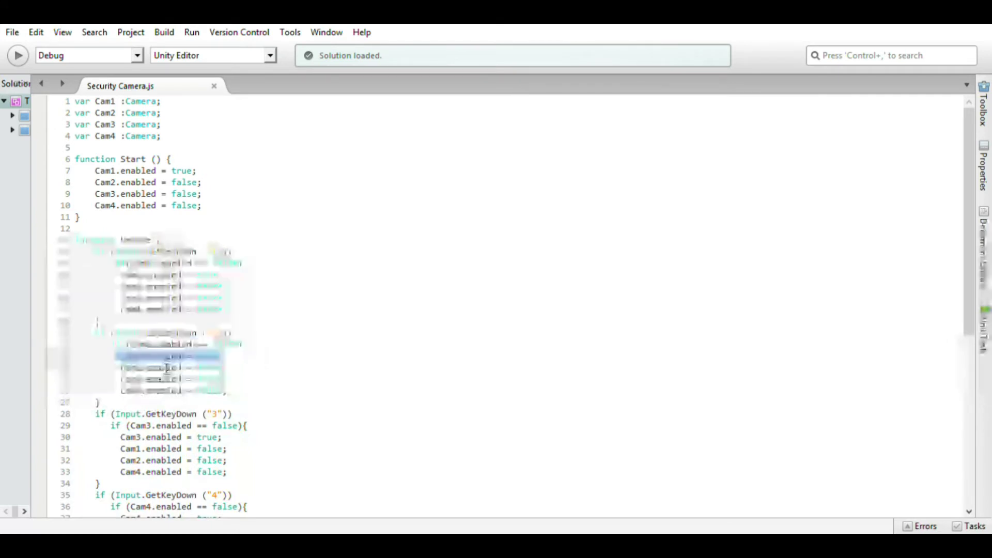
pyautogui.moveTo(120, 366); pyautogui.dragTo(191, 383)
pyautogui.scroll(-4, 259, 398)
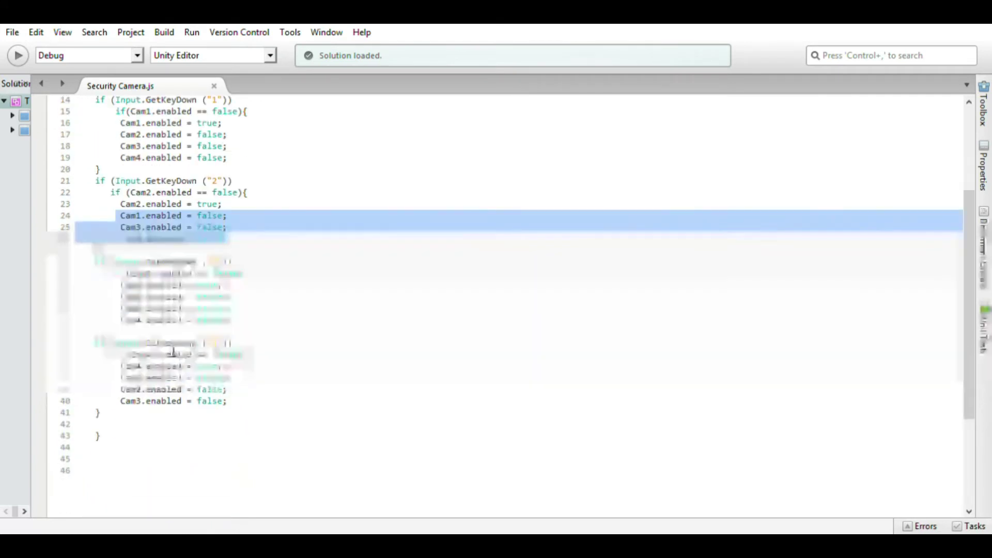
pyautogui.moveTo(93, 262); pyautogui.dragTo(266, 403)
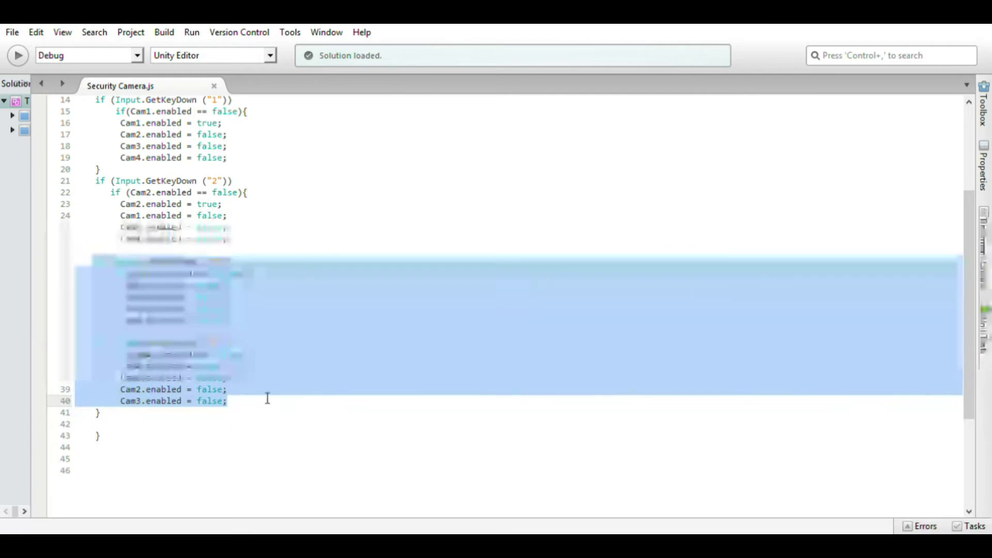
pyautogui.click(362, 250)
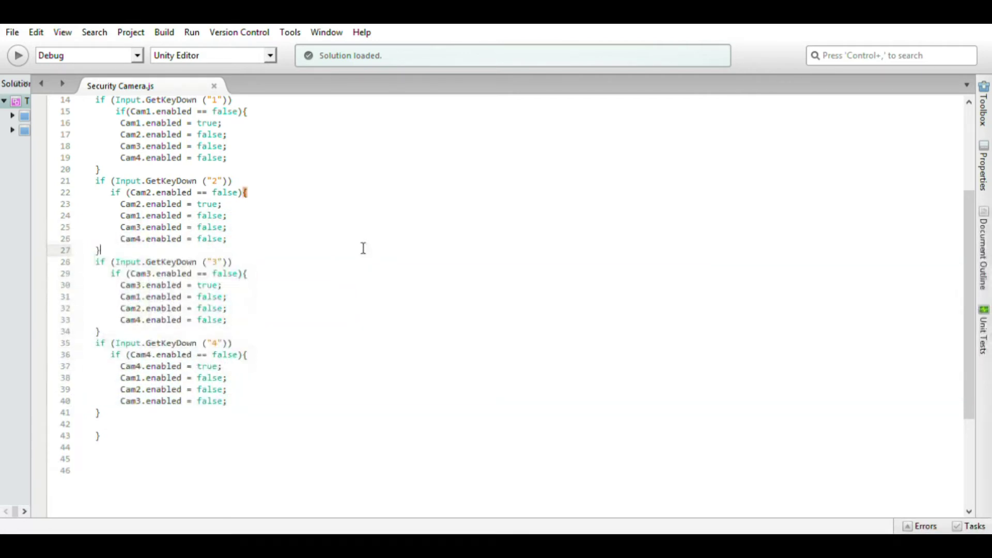
pyautogui.moveTo(87, 342); pyautogui.dragTo(272, 412)
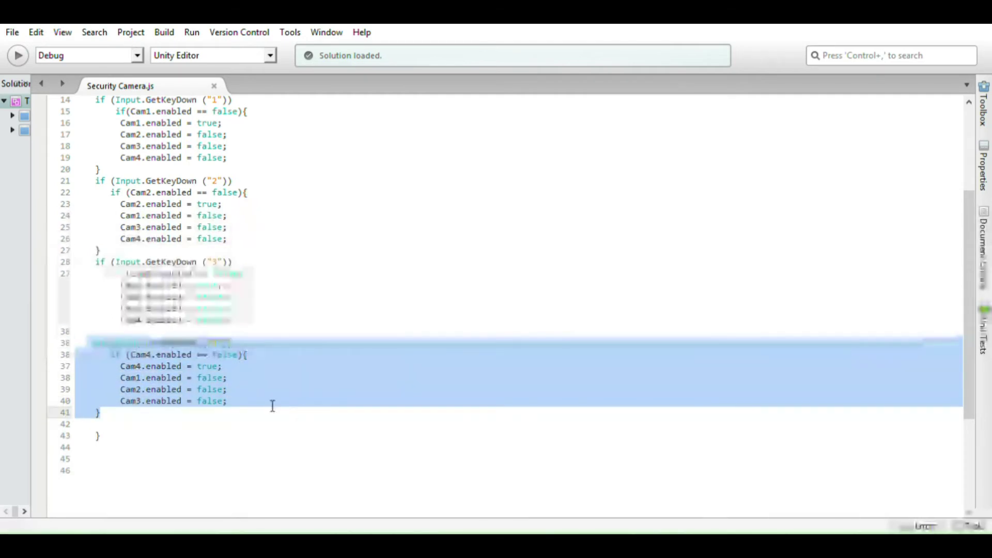
pyautogui.click(125, 429)
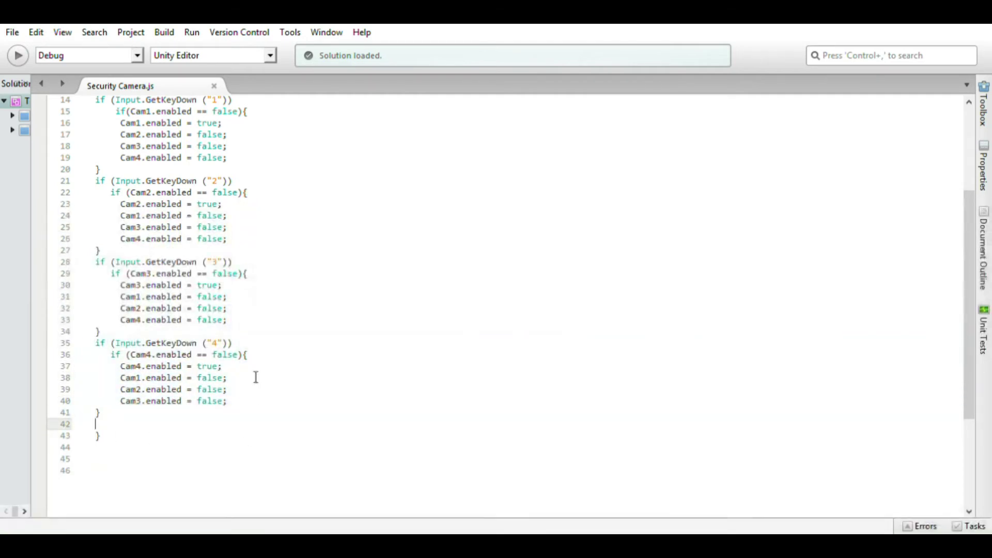
pyautogui.click(123, 418)
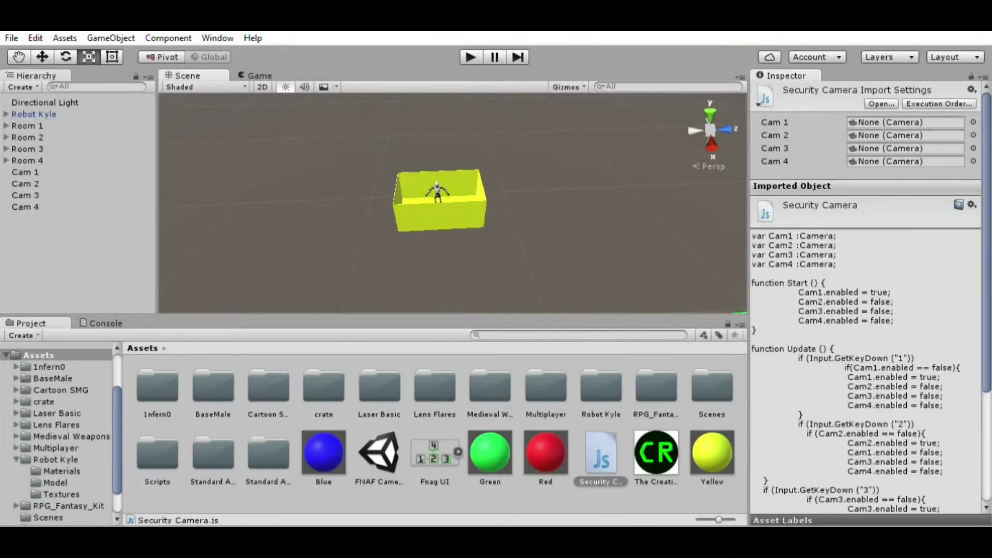
# Step: Orbit to show all four rooms and drag the Security Camera script onto Cam 1
pyautogui.keyDown('alt'); pyautogui.moveTo(581, 185); pyautogui.dragTo(578, 261); pyautogui.keyUp('alt')
pyautogui.press('r')
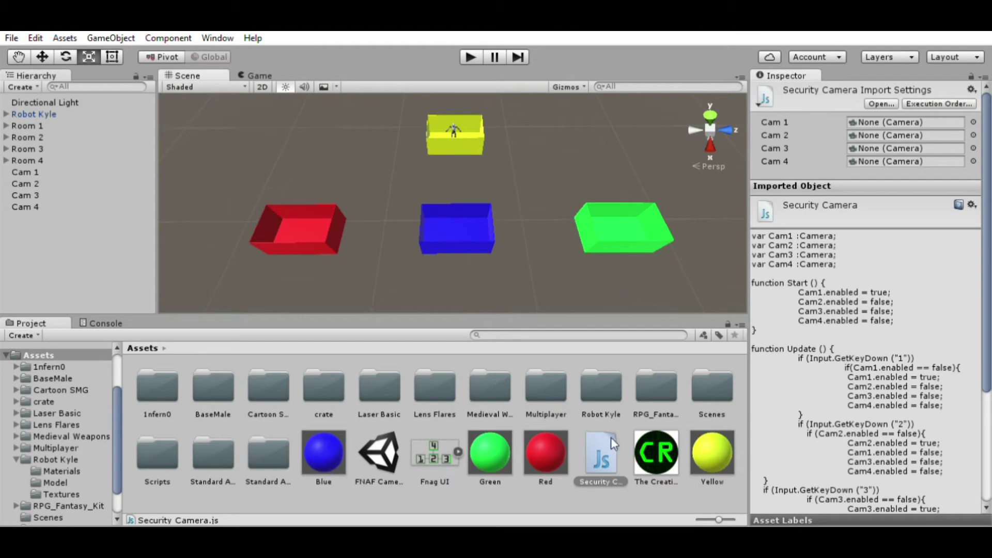
pyautogui.moveTo(611, 443); pyautogui.dragTo(46, 172)
# Step: Drag Cam 1, Cam 2 and Cam 3 into the script's camera slots, then start Play mode
pyautogui.scroll(-1, 915, 433)
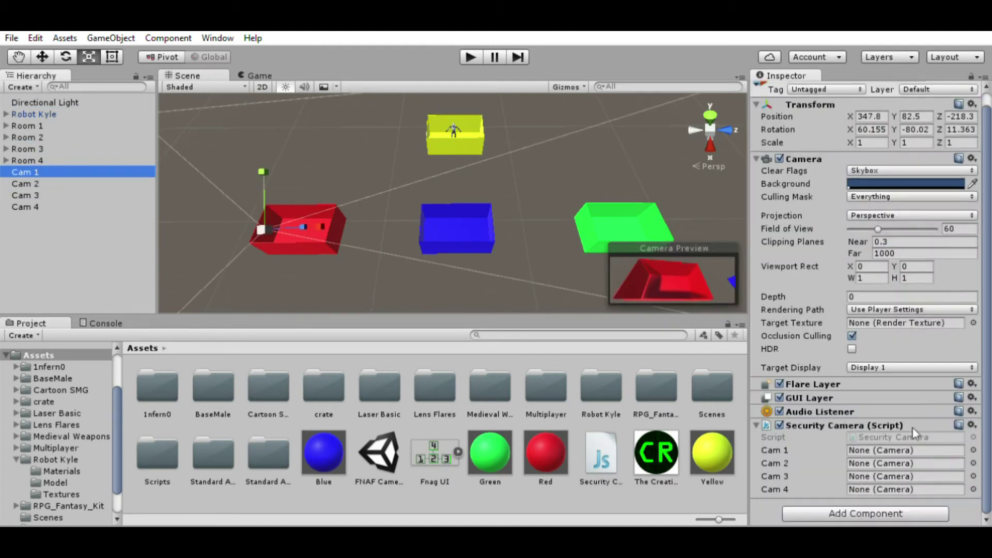
pyautogui.moveTo(10, 171); pyautogui.dragTo(881, 450)
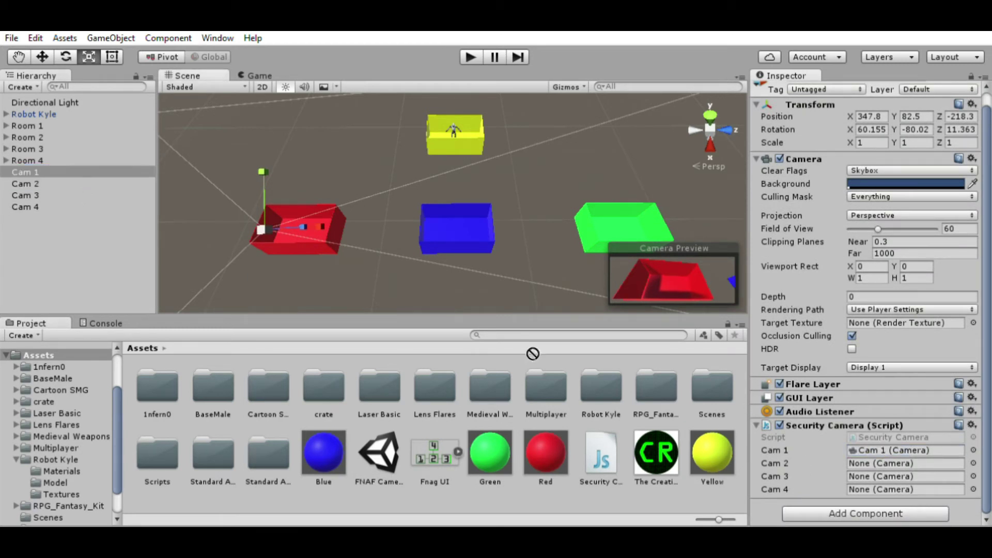
pyautogui.moveTo(533, 353); pyautogui.dragTo(885, 462)
pyautogui.moveTo(41, 195); pyautogui.dragTo(881, 476)
pyautogui.moveTo(15, 207); pyautogui.dragTo(879, 489)
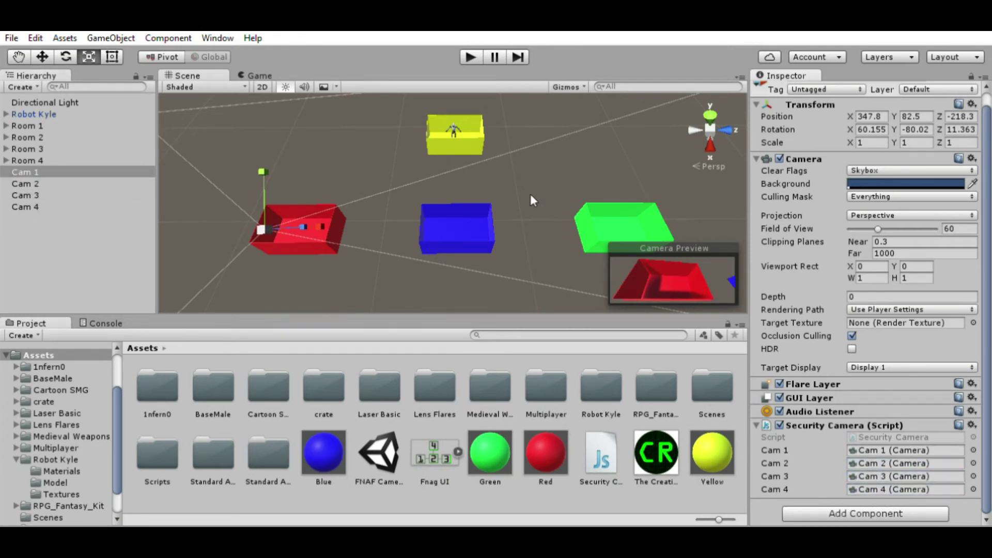
pyautogui.keyDown('alt'); pyautogui.moveTo(533, 200); pyautogui.dragTo(482, 67); pyautogui.keyUp('alt')
pyautogui.click(471, 57)
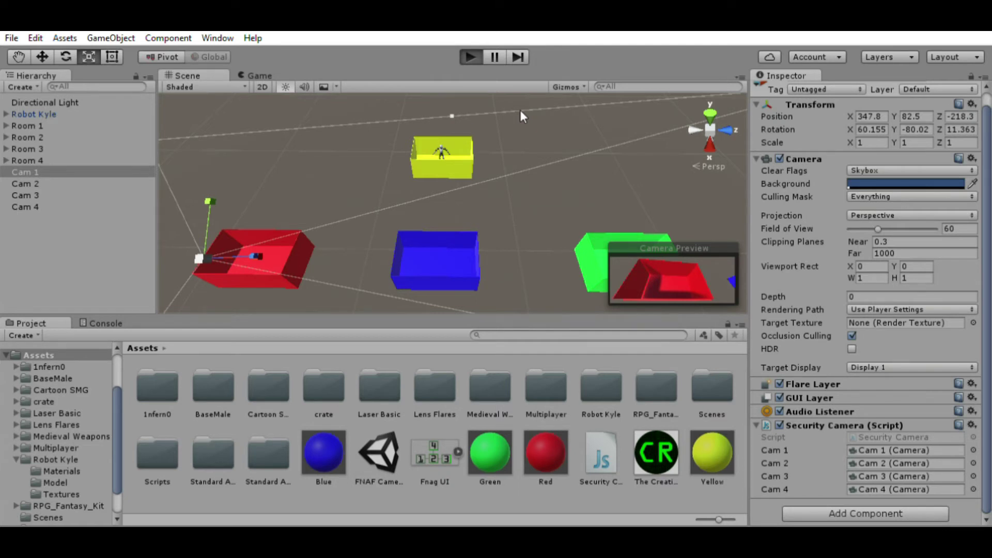
pyautogui.hotkey('ctrl', 'p')
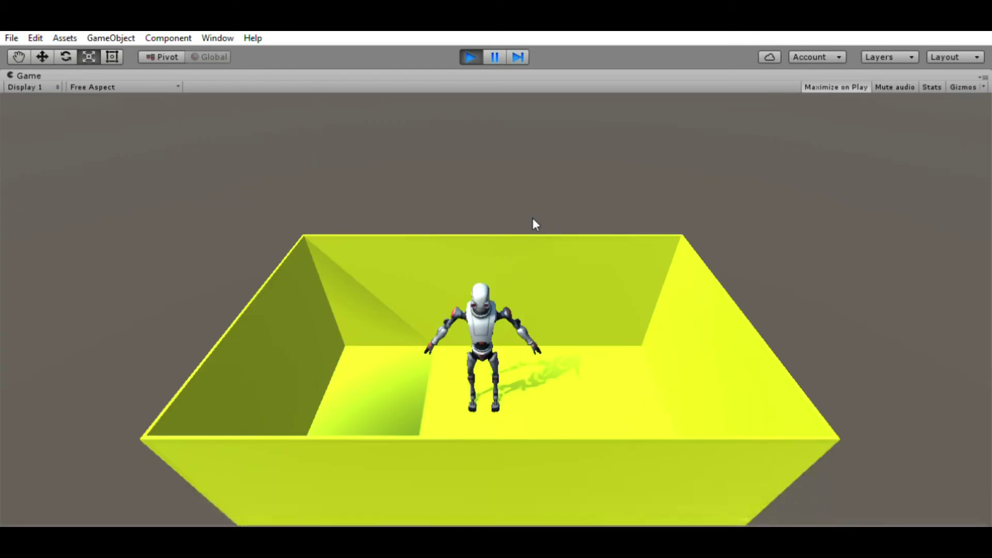
pyautogui.hotkey('ctrl', 'p')
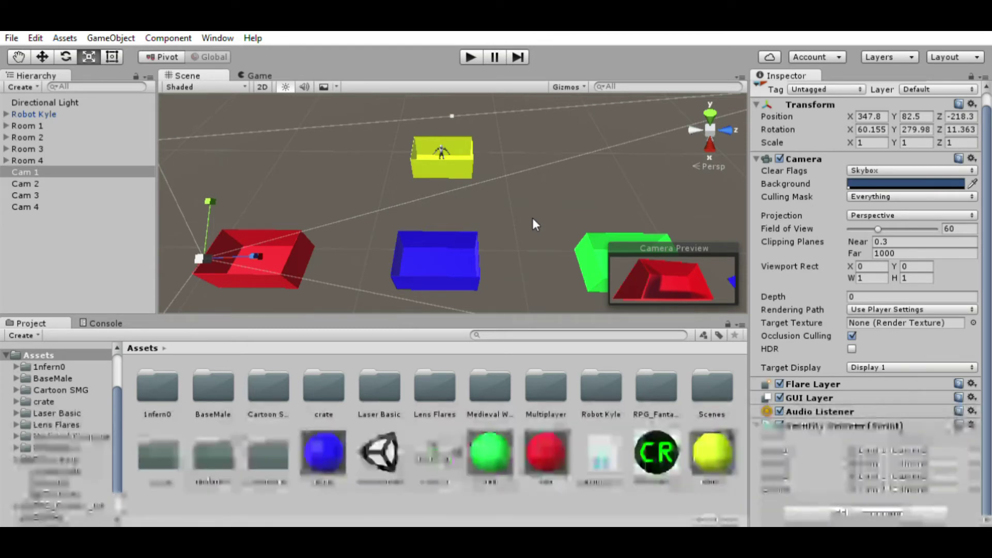
# Step: Select the Fnag UI texture and orbit the scene to locate the new UI Image
pyautogui.click(435, 452)
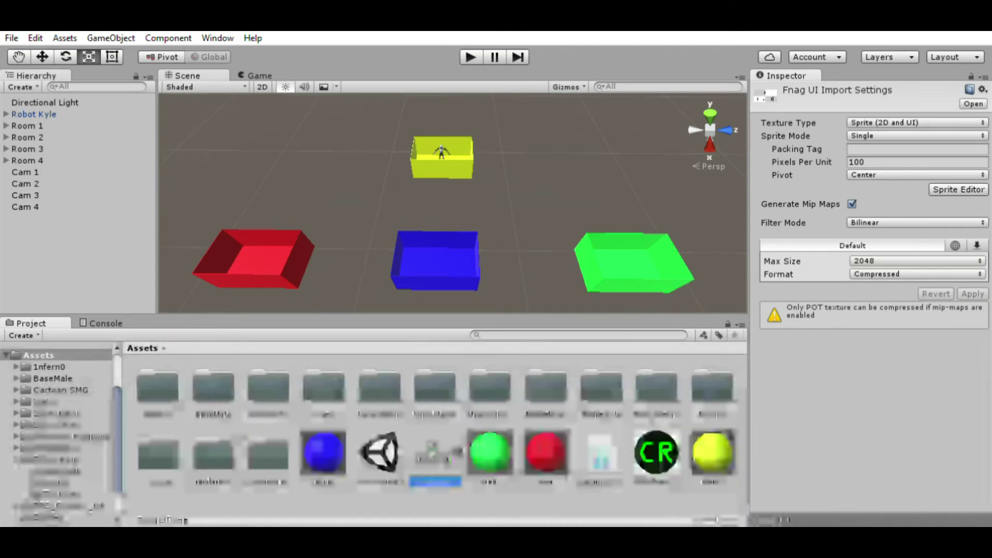
pyautogui.keyDown('alt'); pyautogui.moveTo(560, 195); pyautogui.dragTo(496, 129); pyautogui.keyUp('alt')
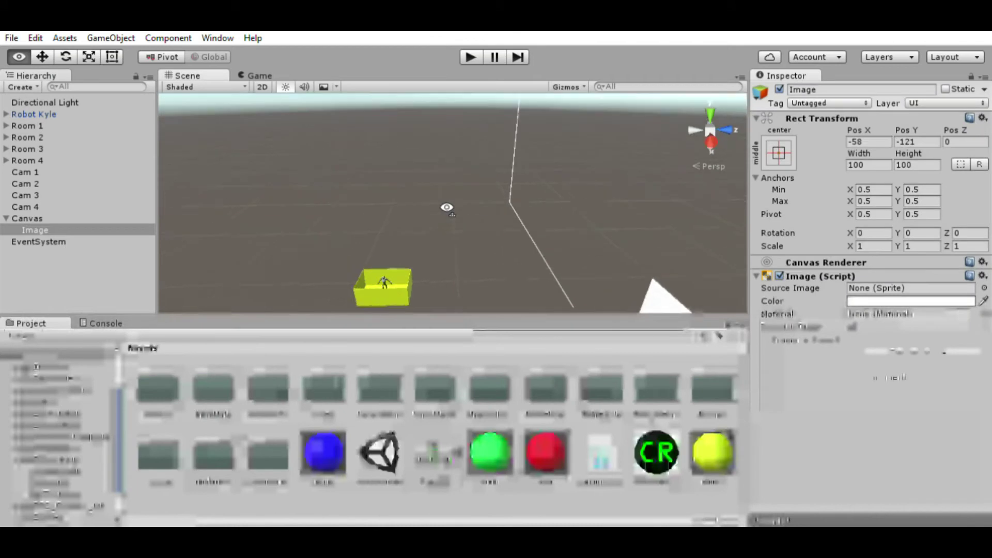
pyautogui.keyDown('alt'); pyautogui.moveTo(442, 206); pyautogui.dragTo(744, 243); pyautogui.keyUp('alt')
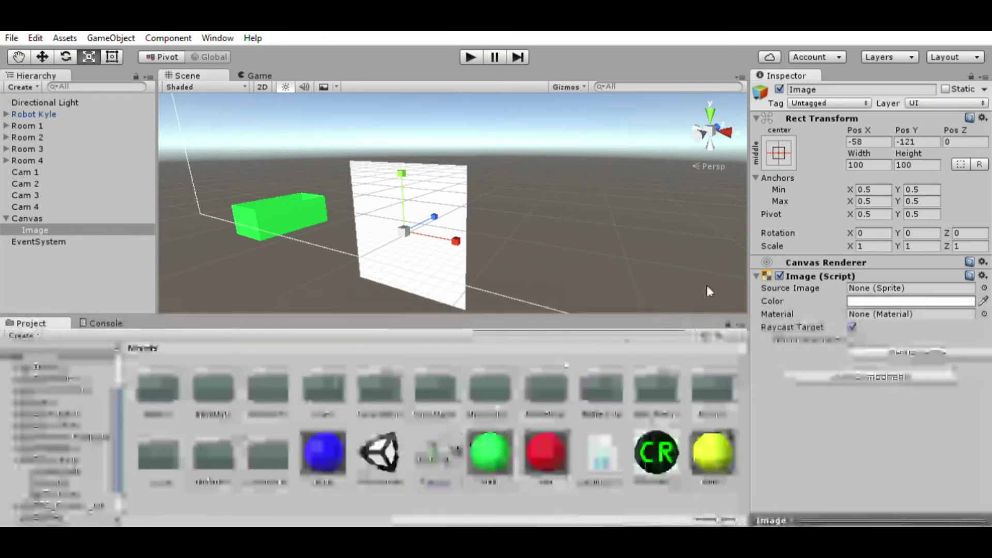
pyautogui.click(435, 454)
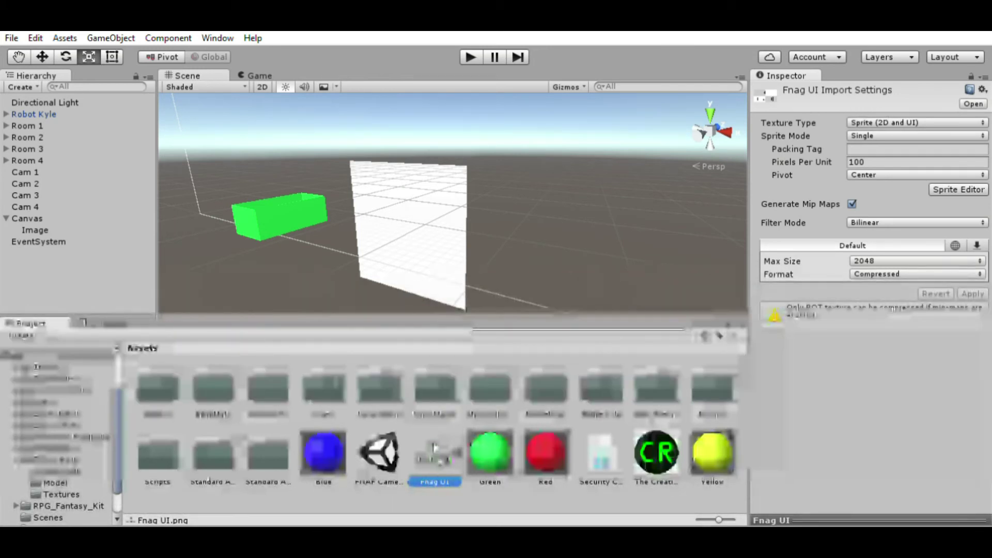
# Step: Set Fnag UI as the Image's Source Image with Preserve Aspect on
pyautogui.click(35, 230)
pyautogui.moveTo(435, 453); pyautogui.dragTo(917, 282)
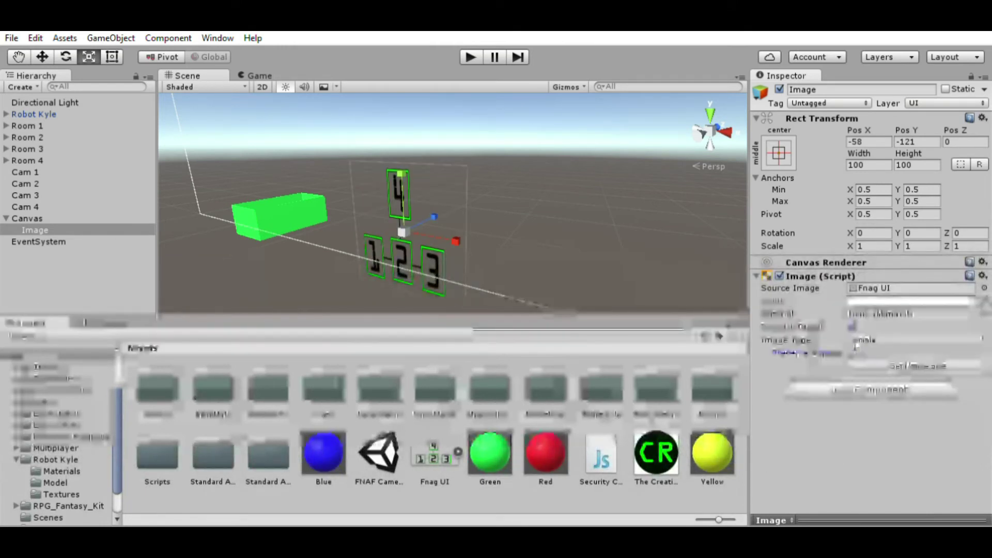
pyautogui.click(853, 353)
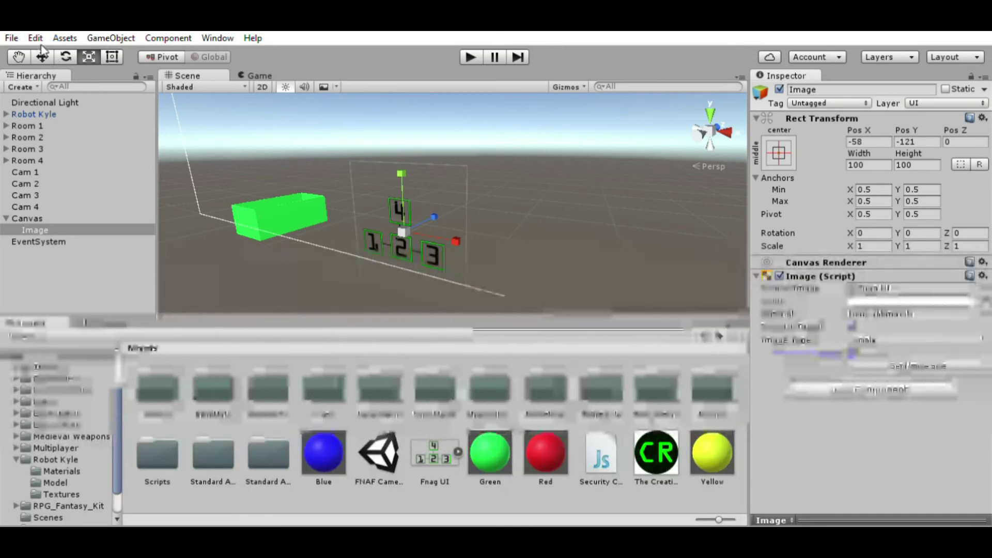
# Step: Nudge the overlay image upward and view the whole canvas frame
pyautogui.keyDown('alt'); pyautogui.moveTo(447, 192); pyautogui.dragTo(695, 219); pyautogui.keyUp('alt')
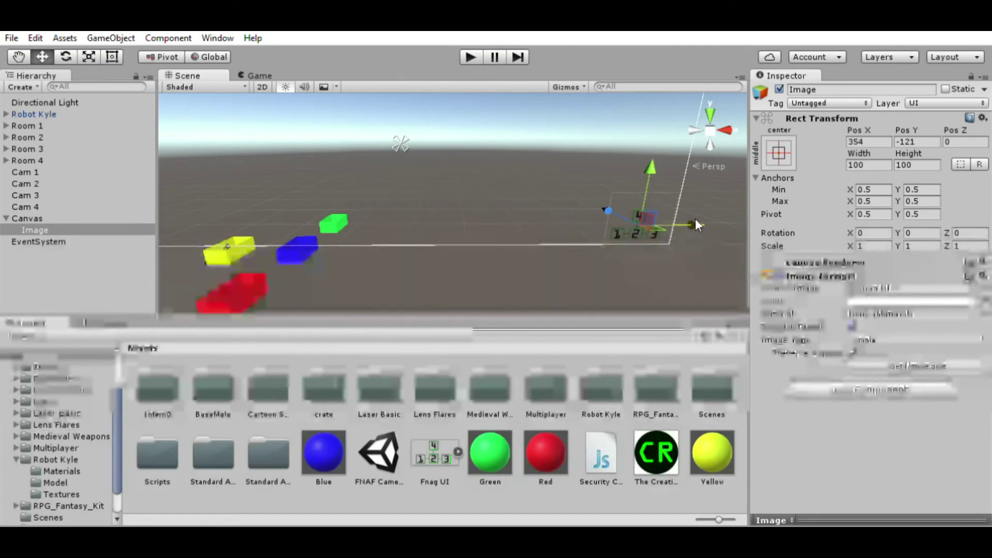
pyautogui.moveTo(651, 167); pyautogui.dragTo(652, 158)
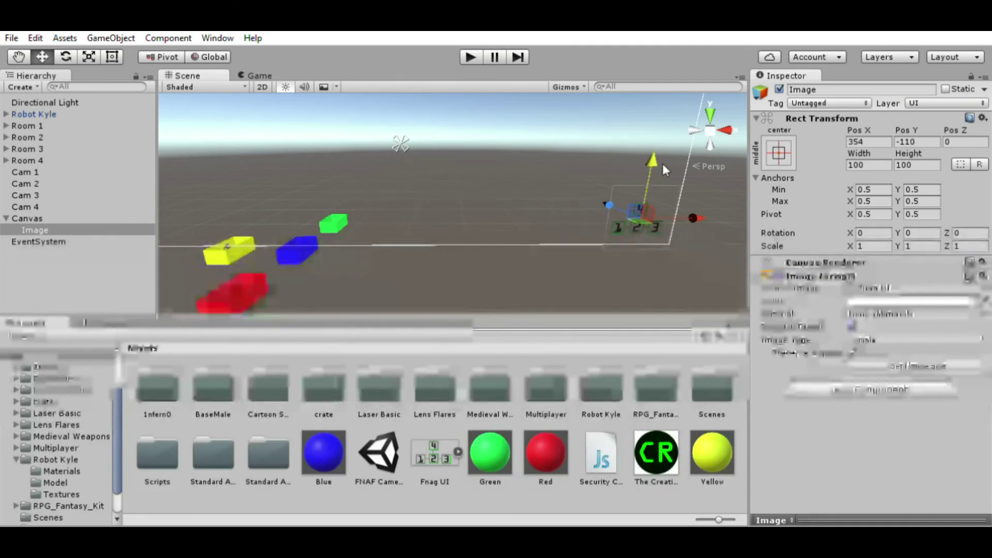
pyautogui.keyDown('alt'); pyautogui.moveTo(699, 204); pyautogui.dragTo(695, 155); pyautogui.keyUp('alt')
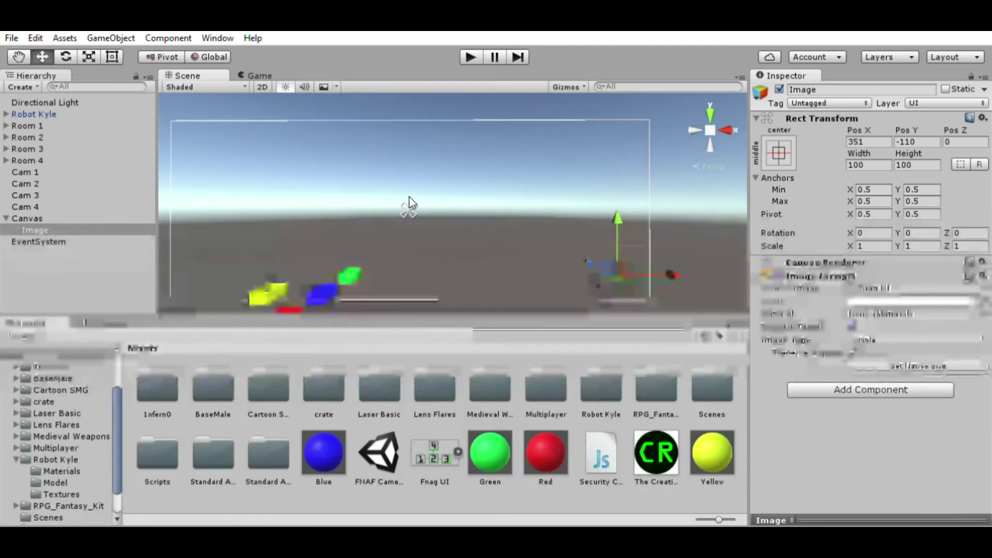
pyautogui.keyDown('alt'); pyautogui.moveTo(409, 204); pyautogui.dragTo(599, 238); pyautogui.keyUp('alt')
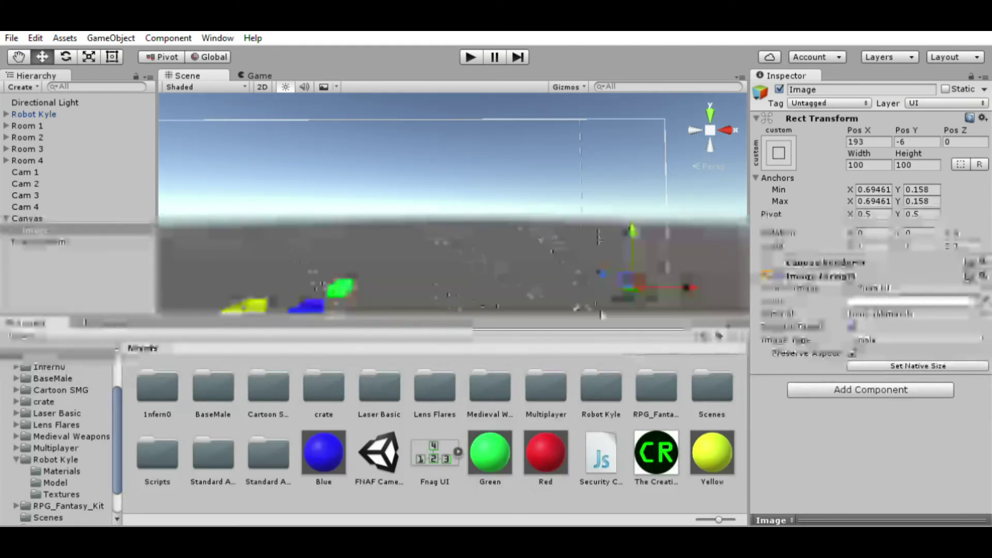
pyautogui.keyDown('alt'); pyautogui.moveTo(701, 309); pyautogui.dragTo(663, 257); pyautogui.keyUp('alt')
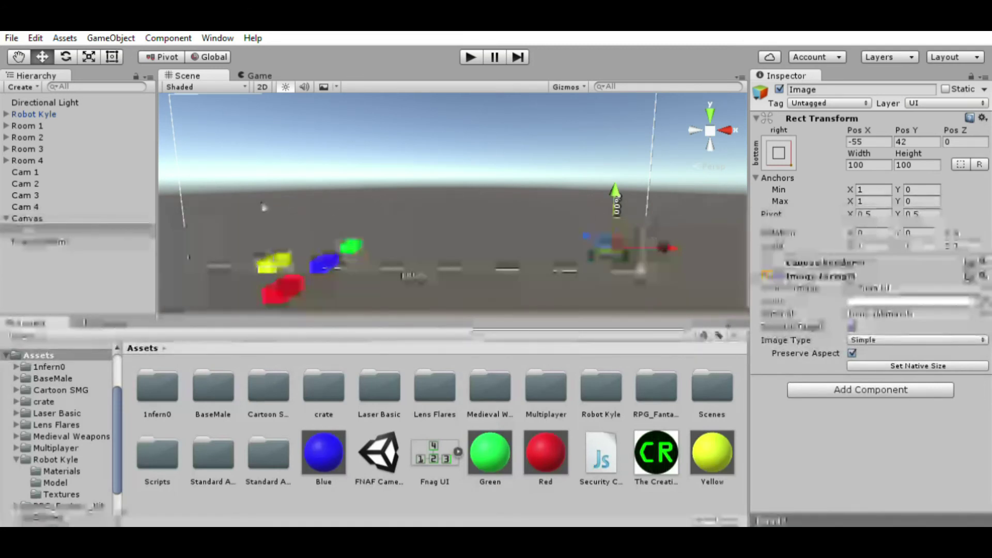
# Step: Switch the Canvas Scaler to Scale With Screen Size (800 x 600) and play-test the overlay
pyautogui.click(40, 218)
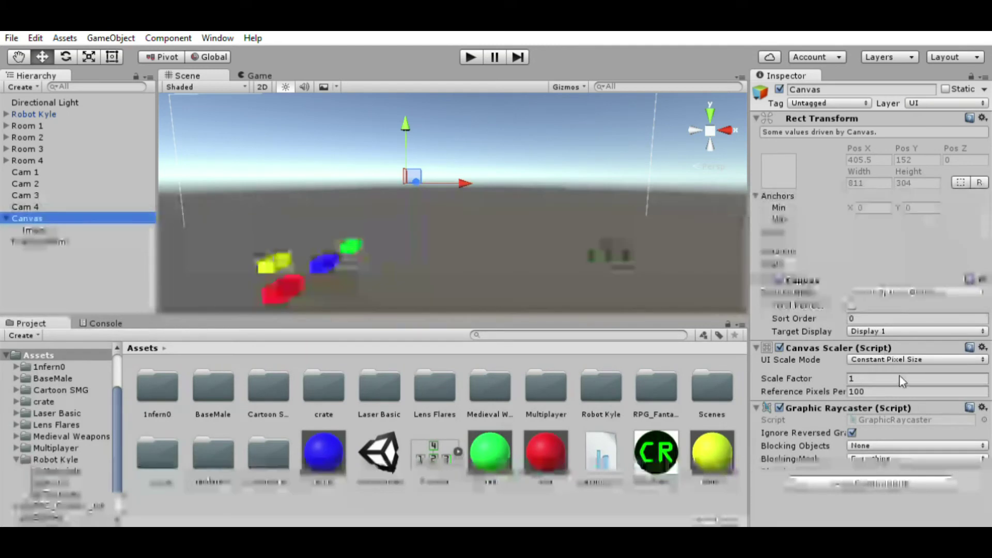
pyautogui.click(878, 360)
pyautogui.click(873, 369)
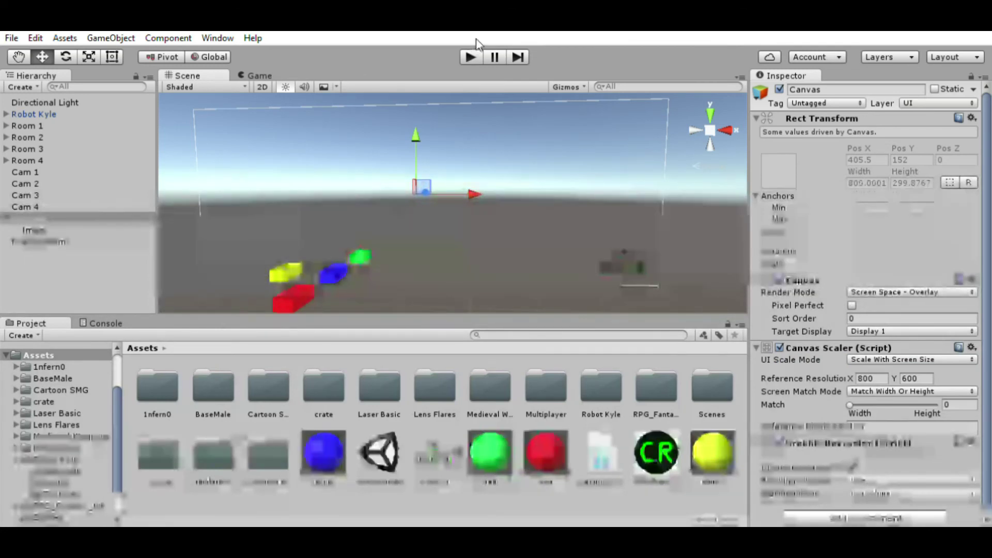
pyautogui.click(470, 56)
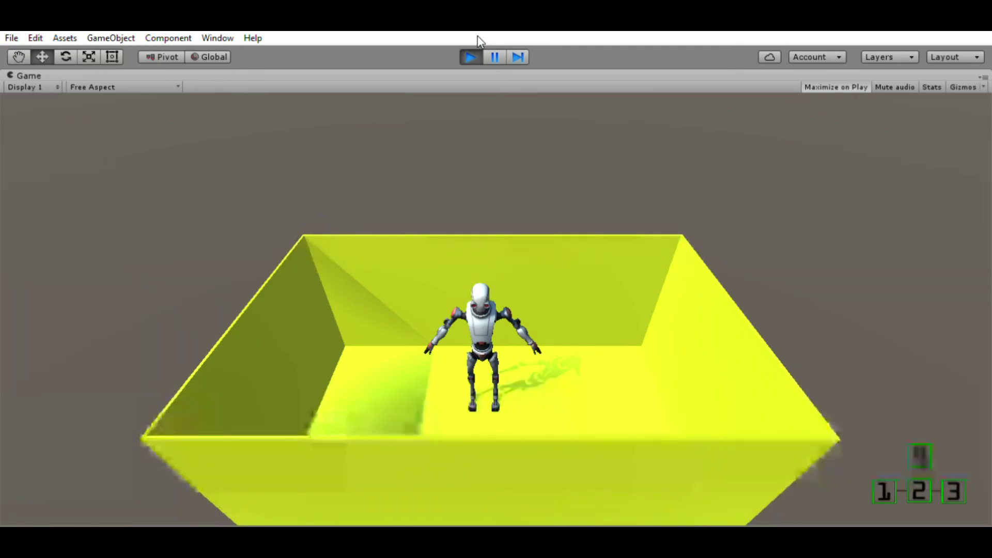
# Step: Exit Play mode with Ctrl+P, leaving the yellow room and 1-2-3-4 overlay in view
pyautogui.hotkey('ctrl', 'p')
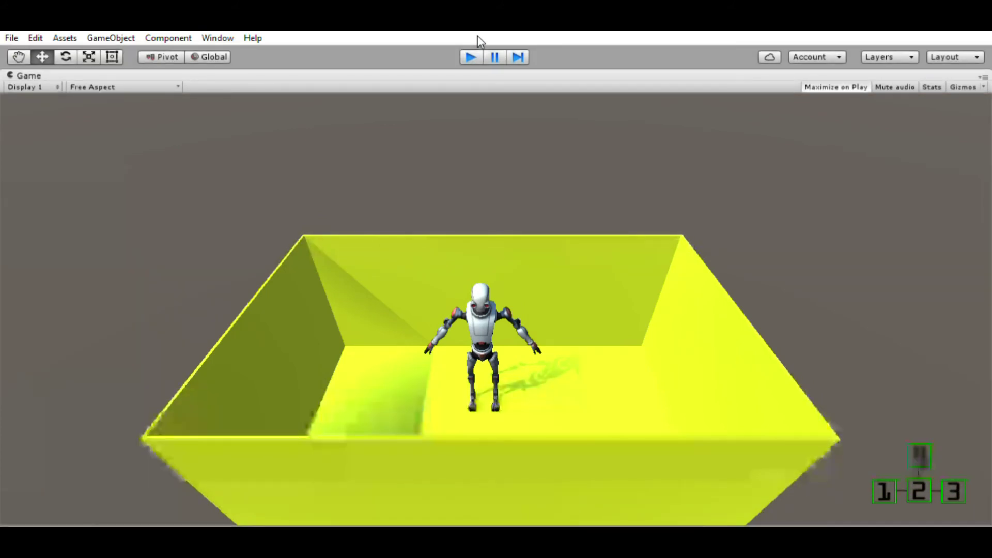